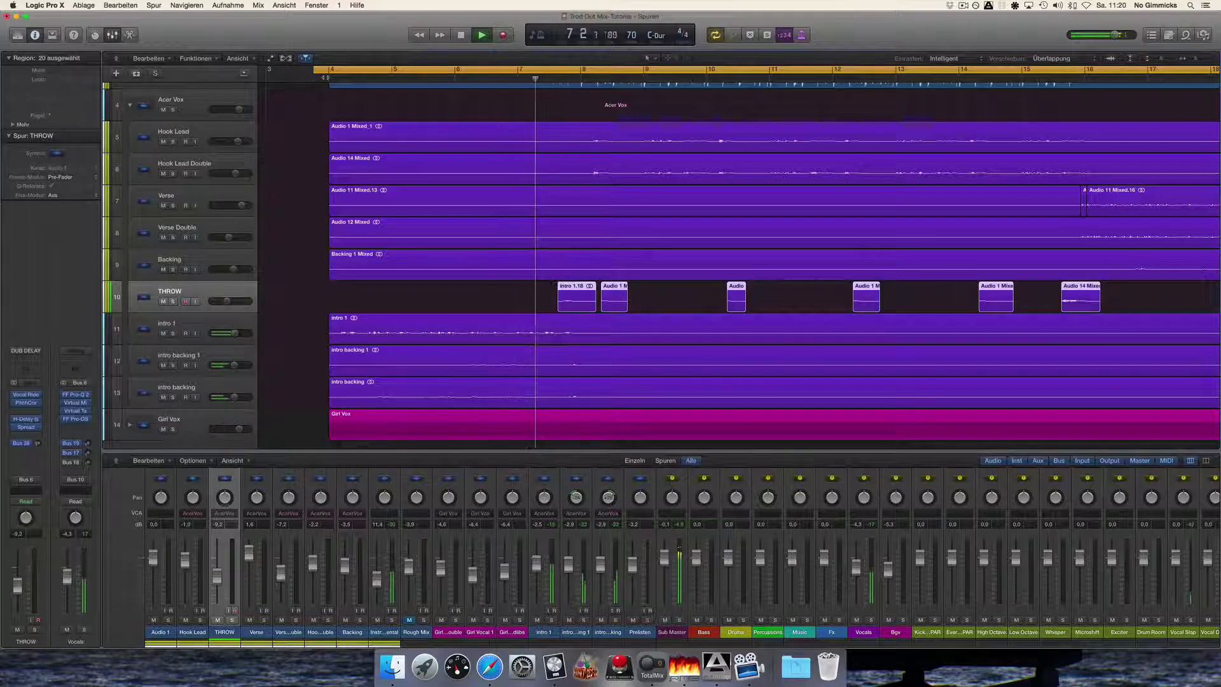
Listen to the full mix from about bar 7 to bar 16 while checking the tracks inside the Girl Vox folder.
{"action": "scroll", "coordinate": [592, 382], "scroll_direction": "right", "scroll_amount": 3}
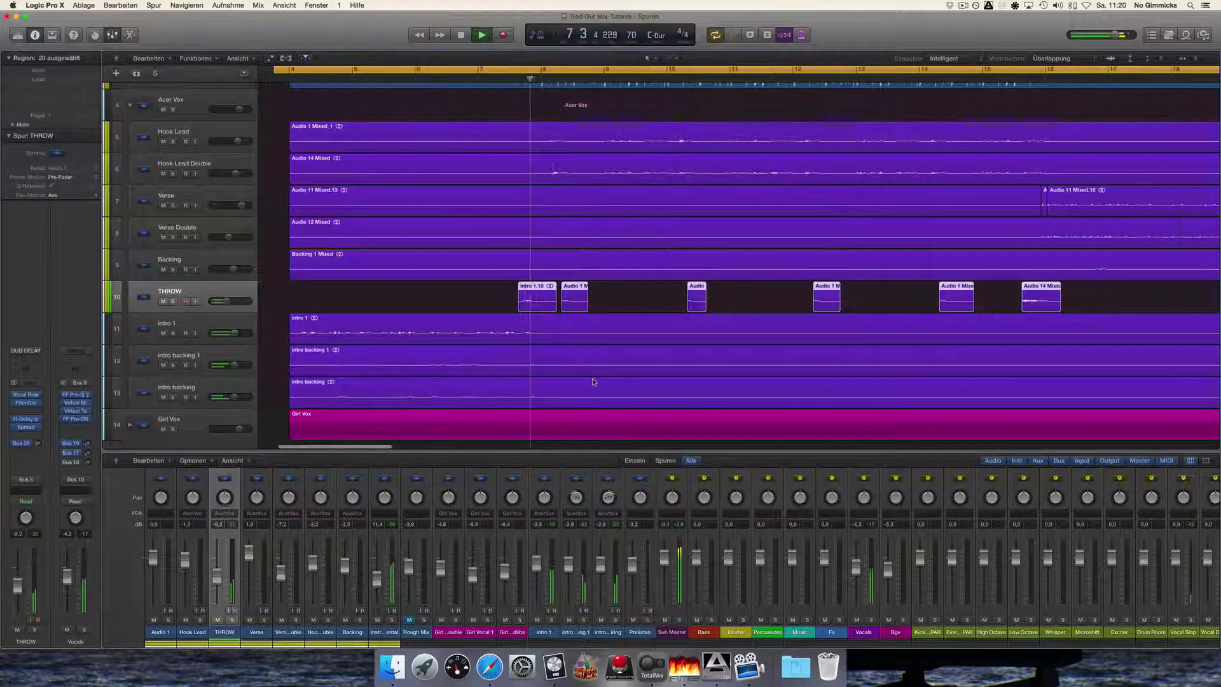
{"action": "scroll", "coordinate": [593, 382], "scroll_direction": "right", "scroll_amount": 1}
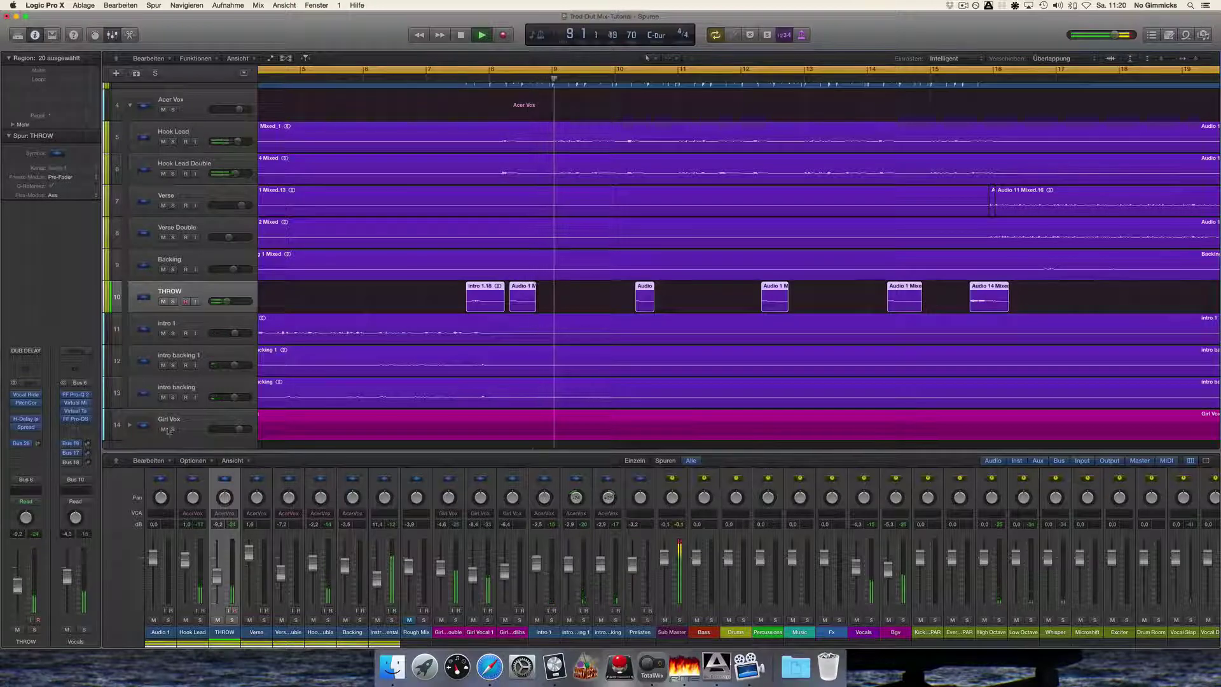
{"action": "left_click", "coordinate": [131, 427]}
{"action": "scroll", "coordinate": [361, 393], "scroll_direction": "down", "scroll_amount": 3}
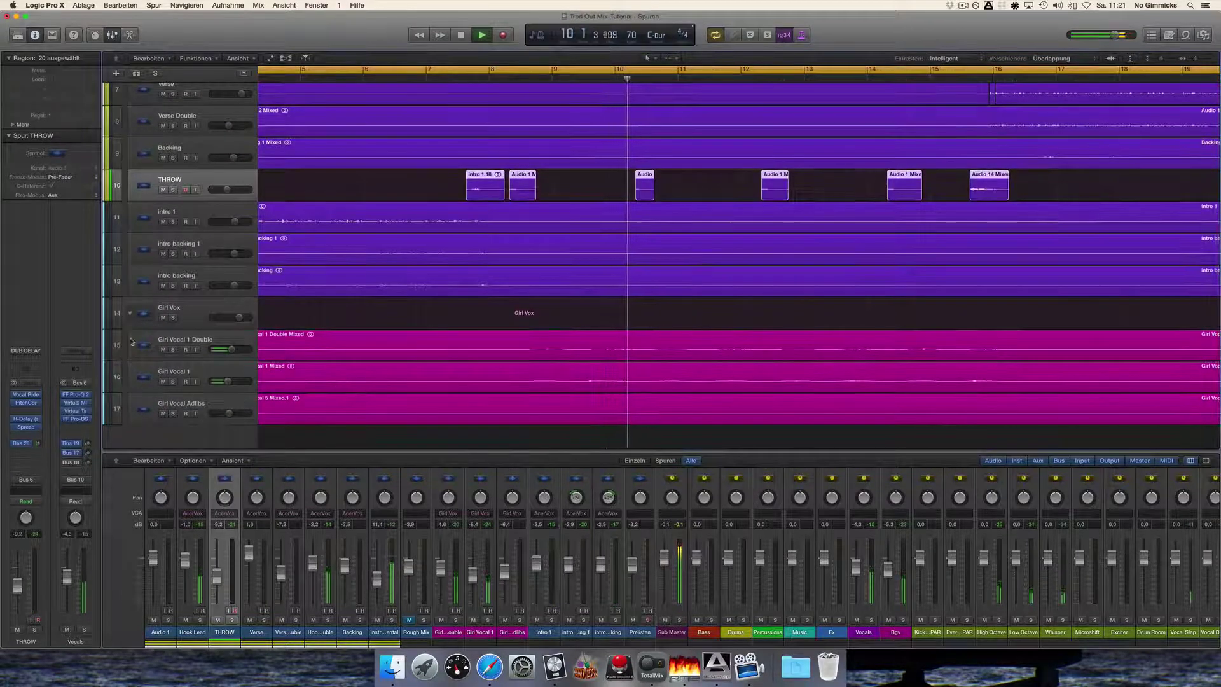
{"action": "left_click", "coordinate": [129, 313]}
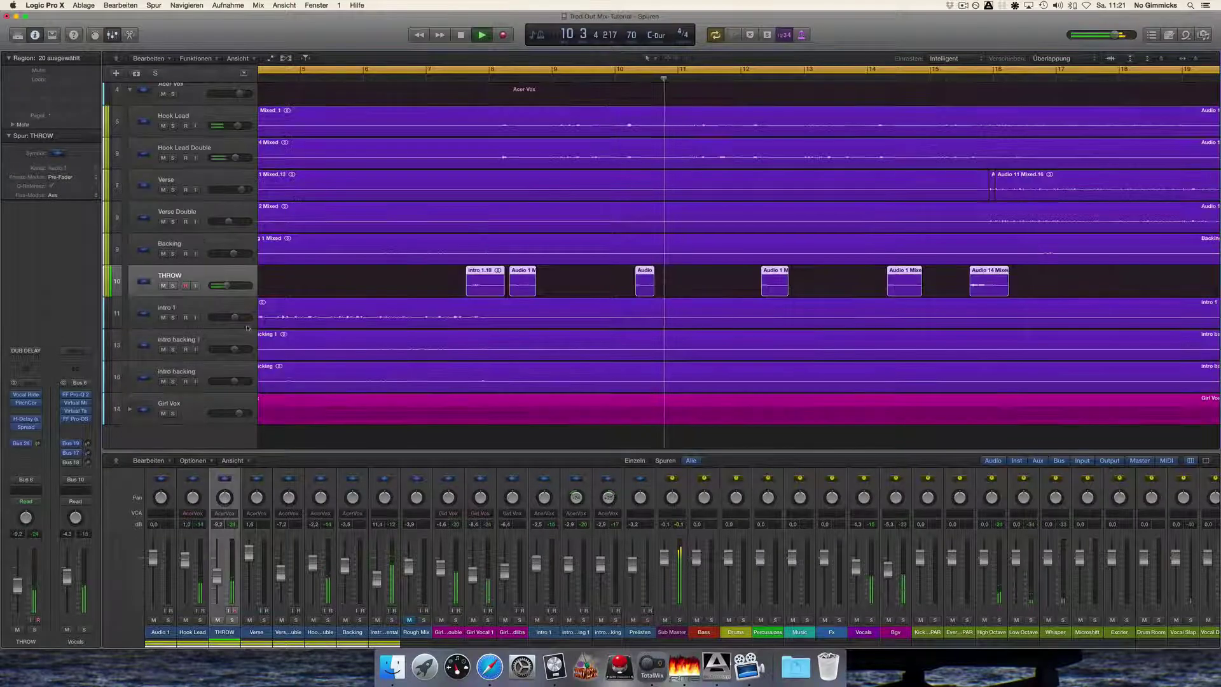
{"action": "scroll", "coordinate": [455, 340], "scroll_direction": "right", "scroll_amount": 3}
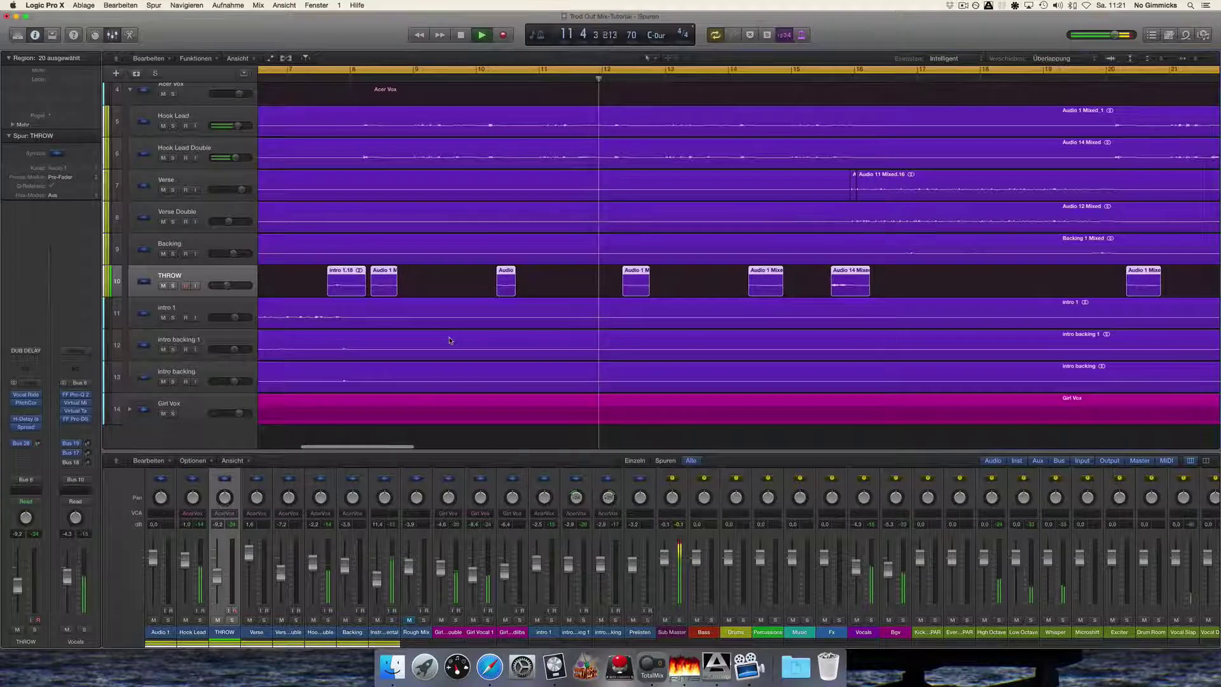
{"action": "scroll", "coordinate": [449, 340], "scroll_direction": "right", "scroll_amount": 3}
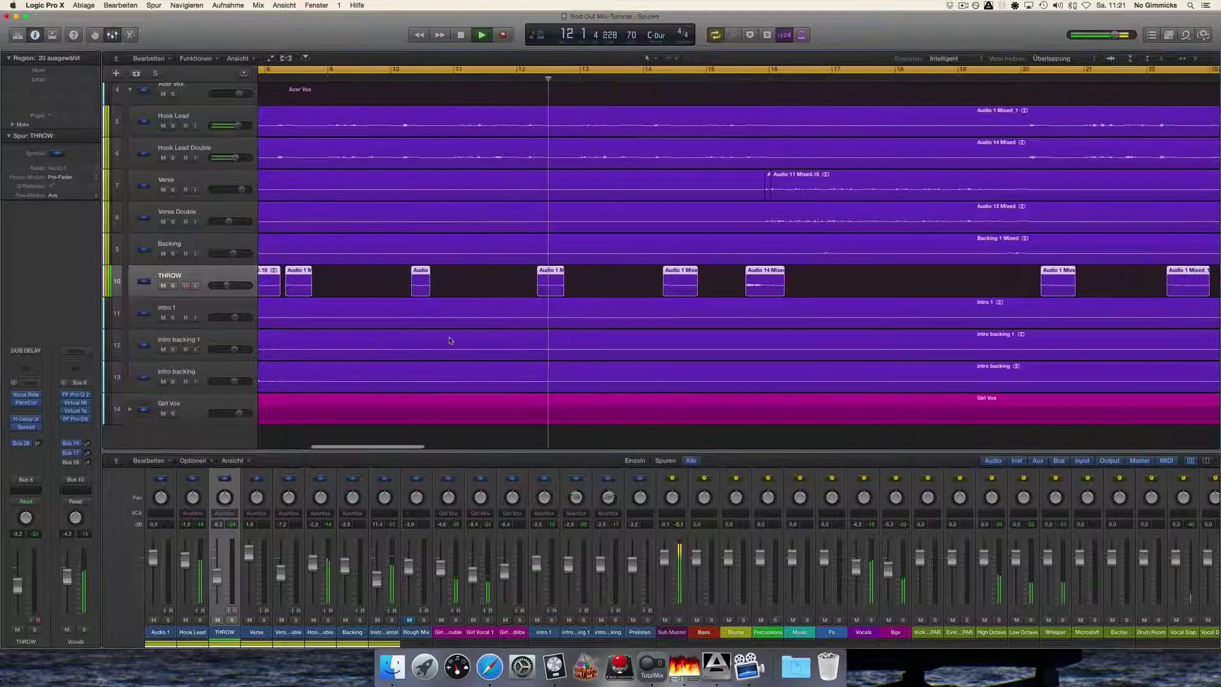
{"action": "scroll", "coordinate": [449, 340], "scroll_direction": "right", "scroll_amount": 3}
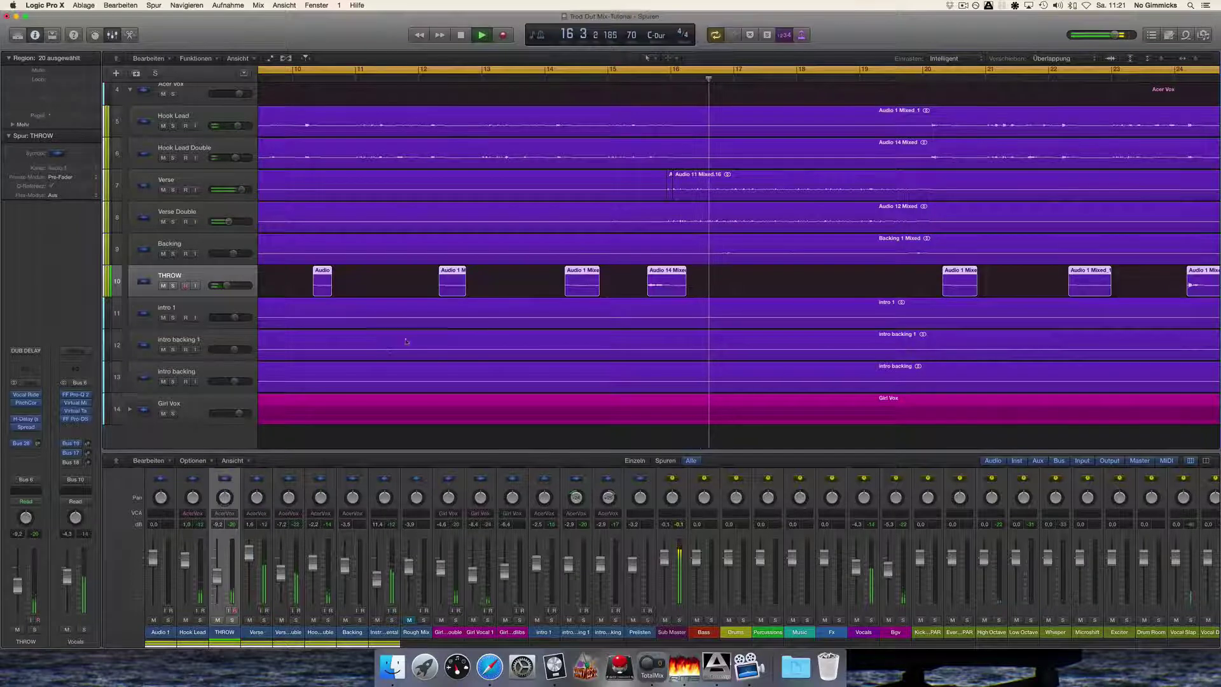
{"action": "key", "text": "space"}
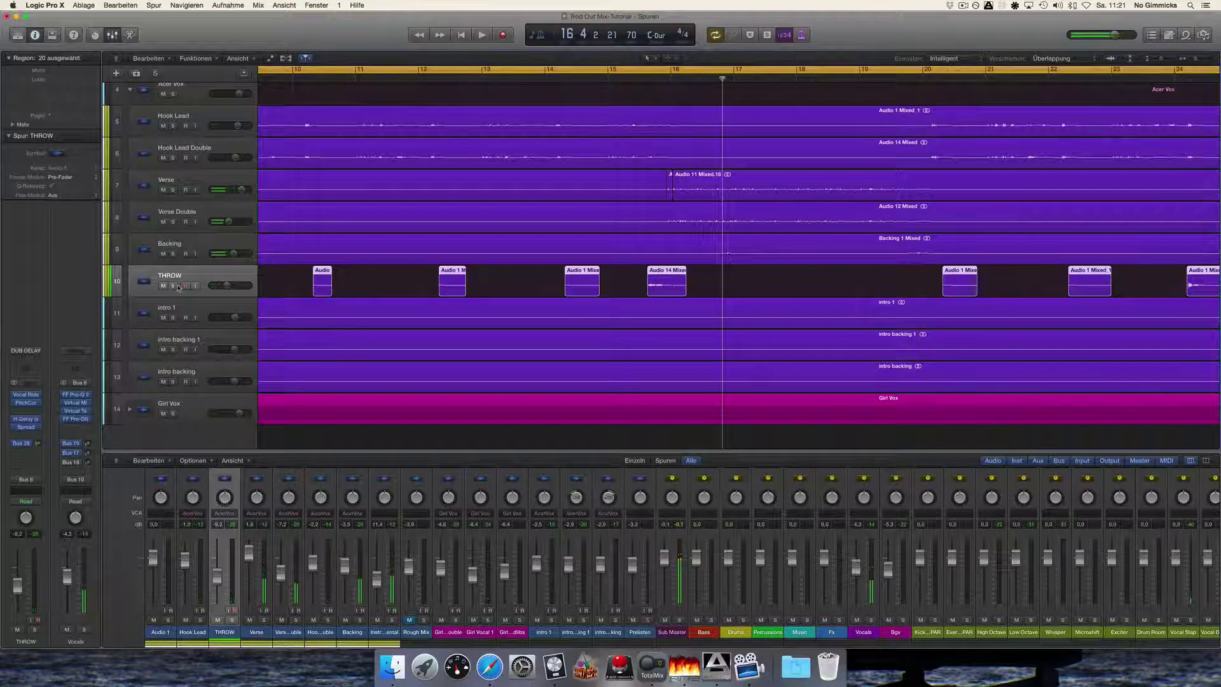
Solo the THROW track, audition its regions and extend the cycle range's end to bar 18.
{"action": "left_click", "coordinate": [173, 286]}
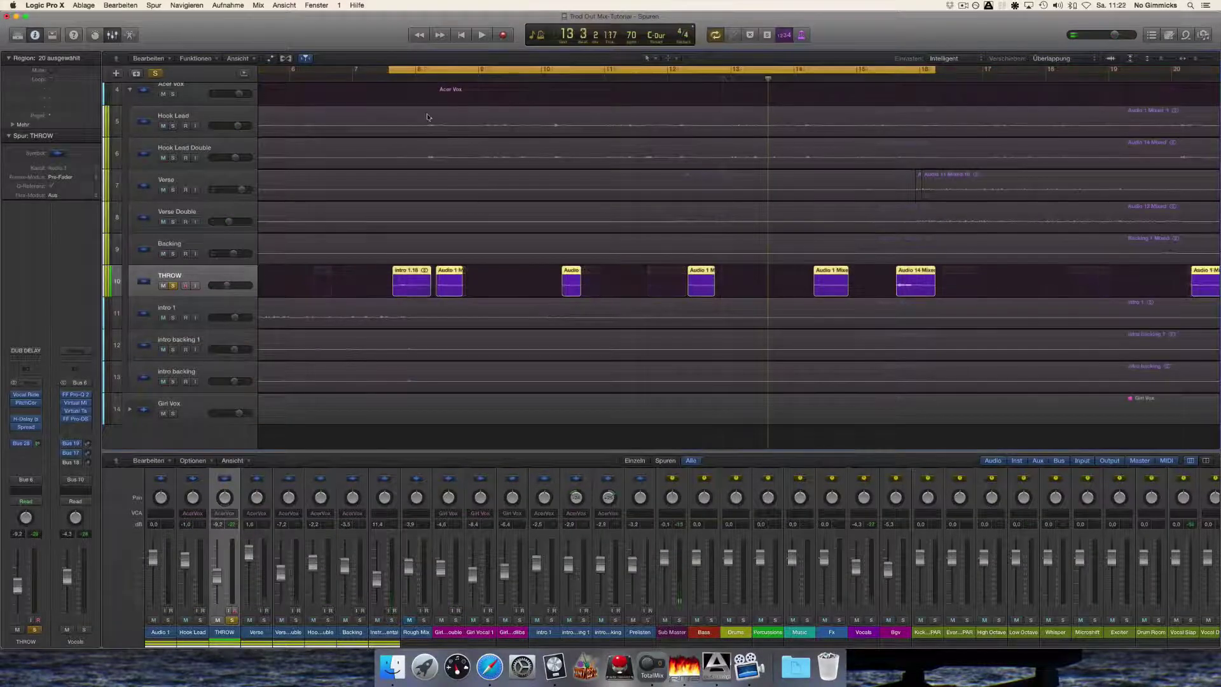
{"action": "left_click", "coordinate": [382, 79]}
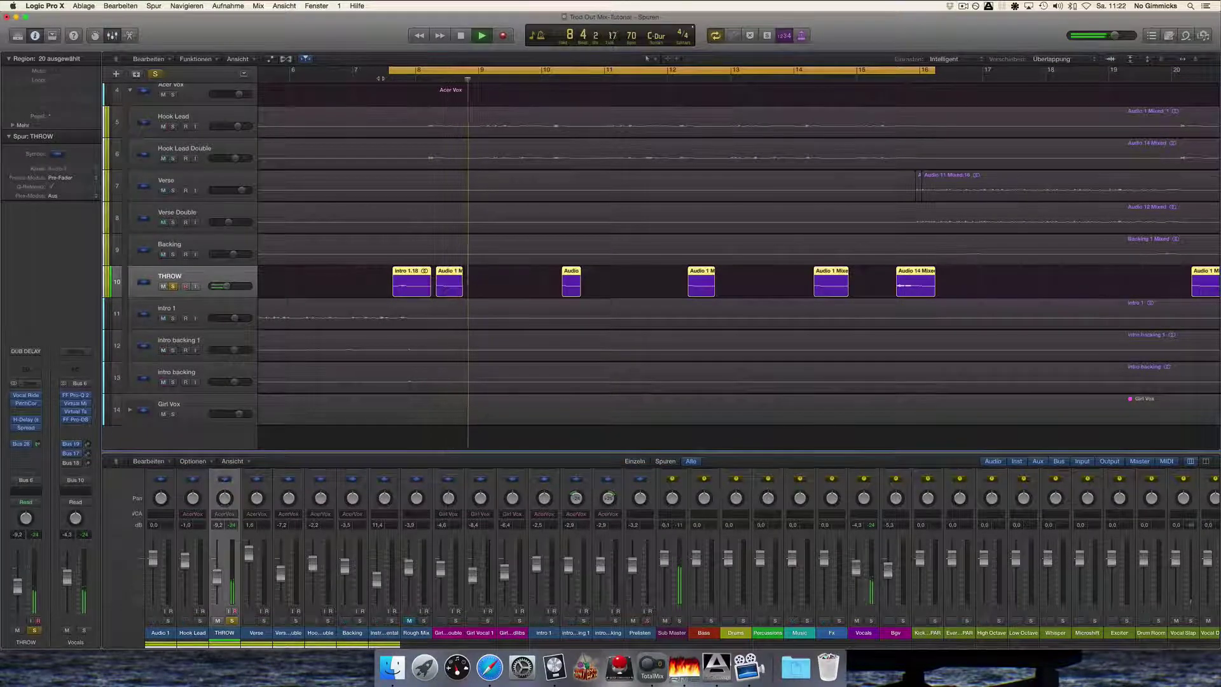
{"action": "left_click", "coordinate": [889, 77]}
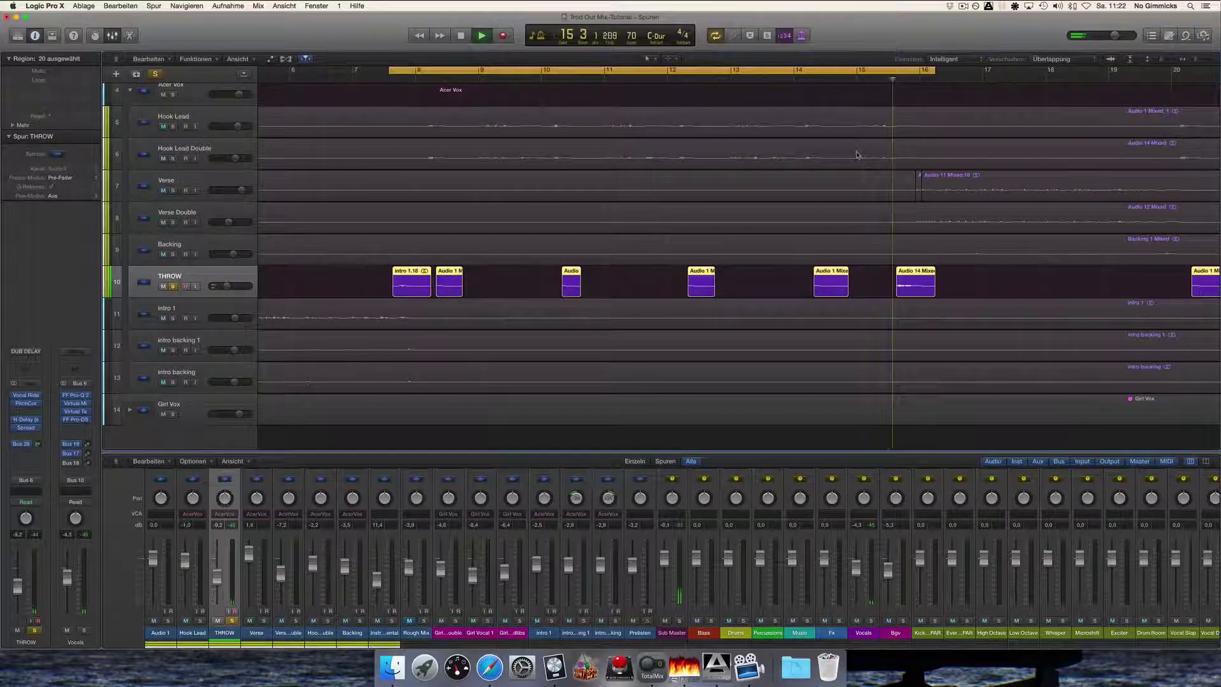
{"action": "left_click_drag", "start_coordinate": [932, 70], "coordinate": [1052, 70]}
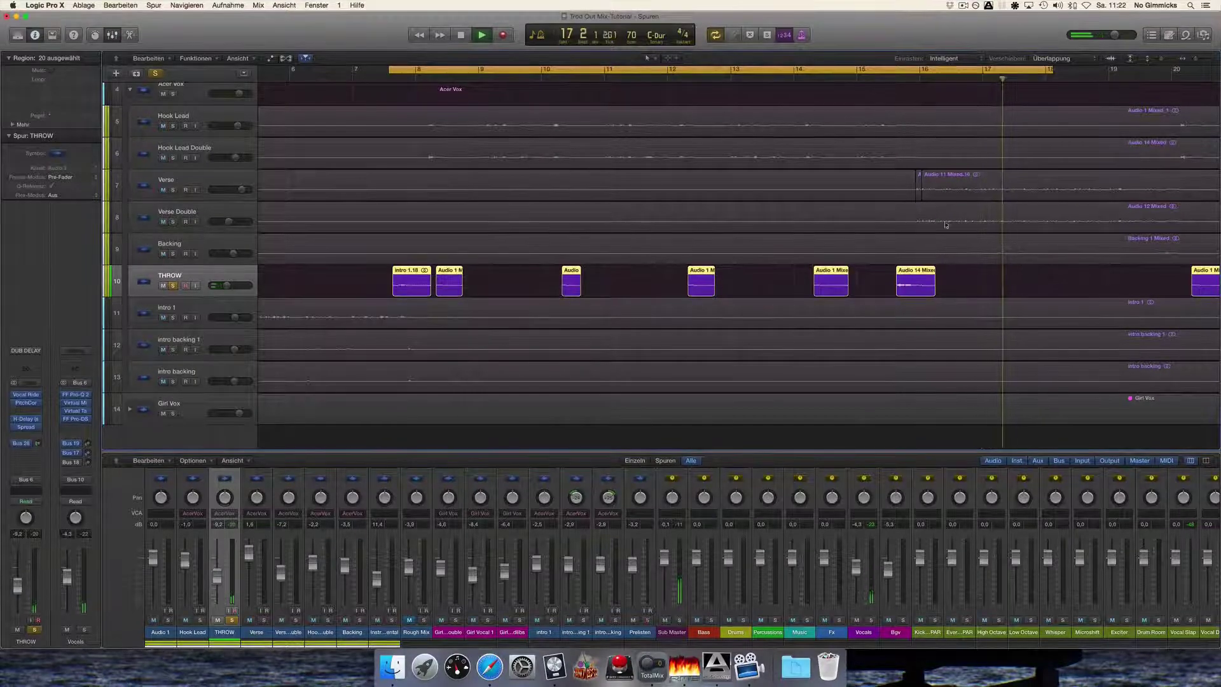
{"action": "key", "text": "space"}
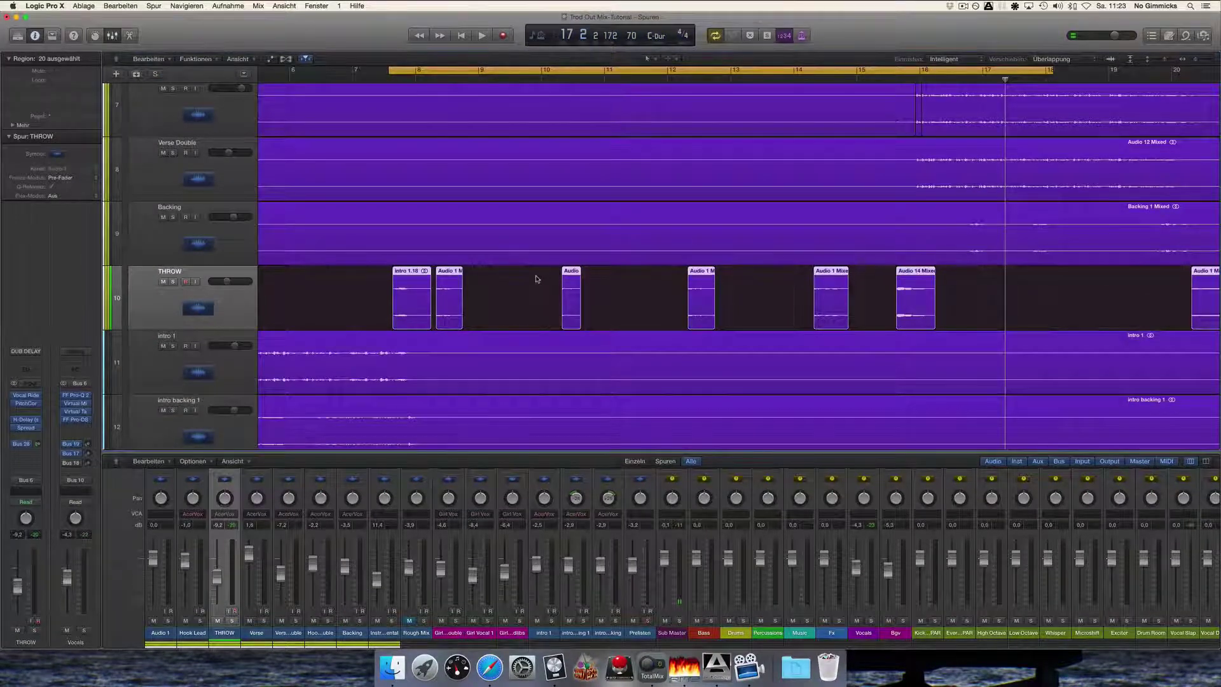
Solo the THROW track again and audition its first and last vocal throws dry, with its insert effects bypassed.
{"action": "left_click_drag", "start_coordinate": [1198, 60], "coordinate": [1200, 60]}
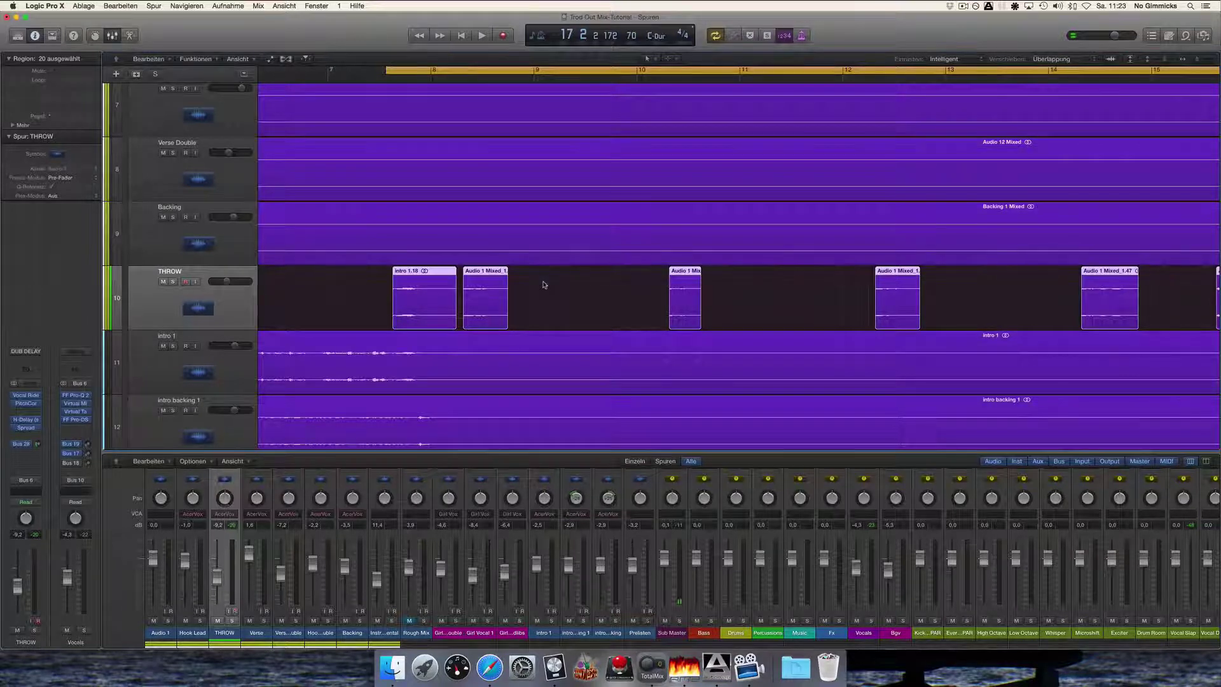
{"action": "key", "text": "s"}
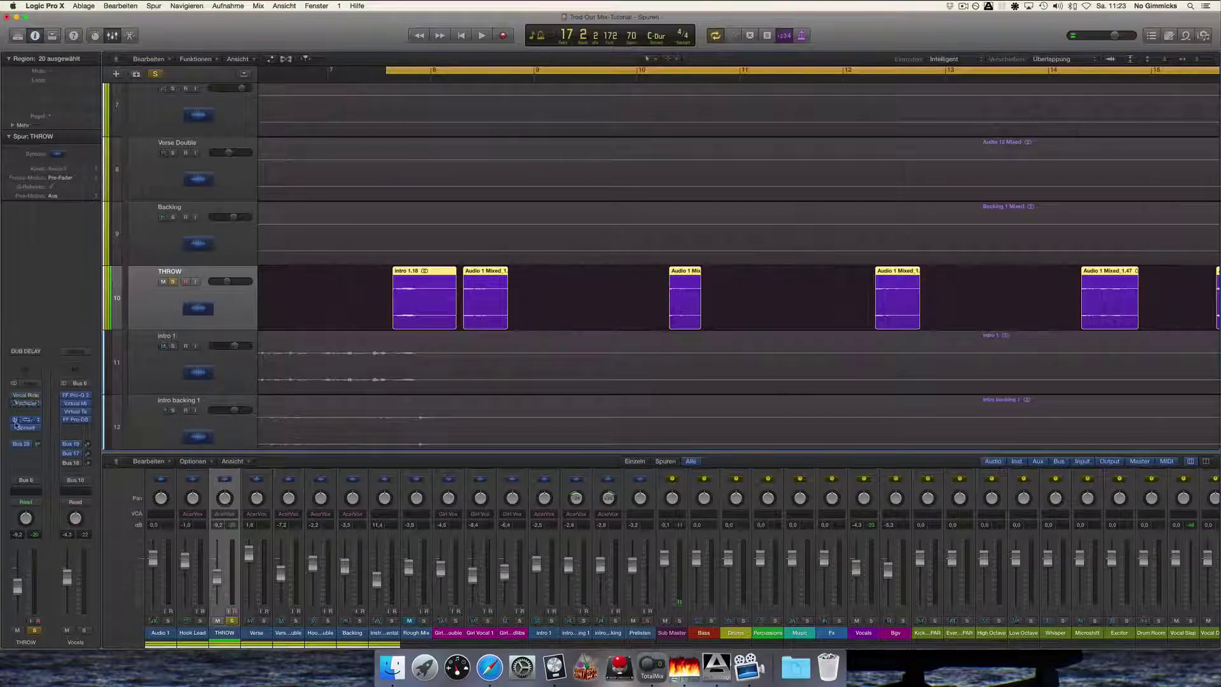
{"action": "key", "text": "space"}
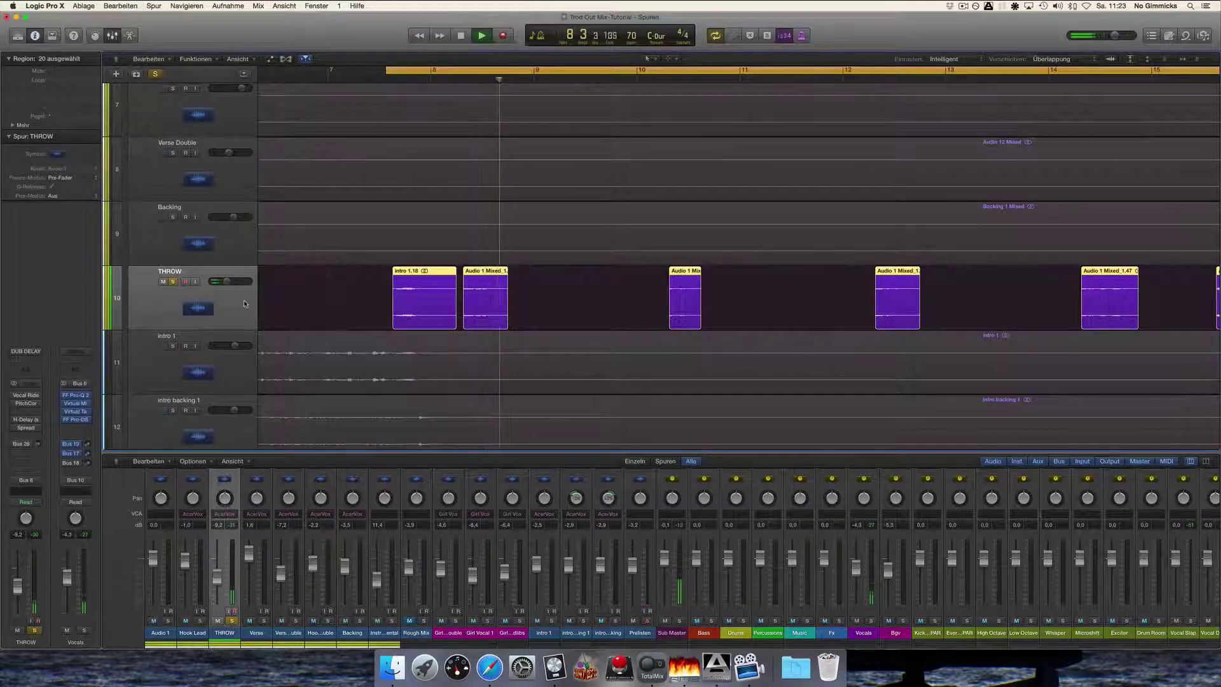
{"action": "scroll", "coordinate": [746, 260], "scroll_direction": "right", "scroll_amount": 3}
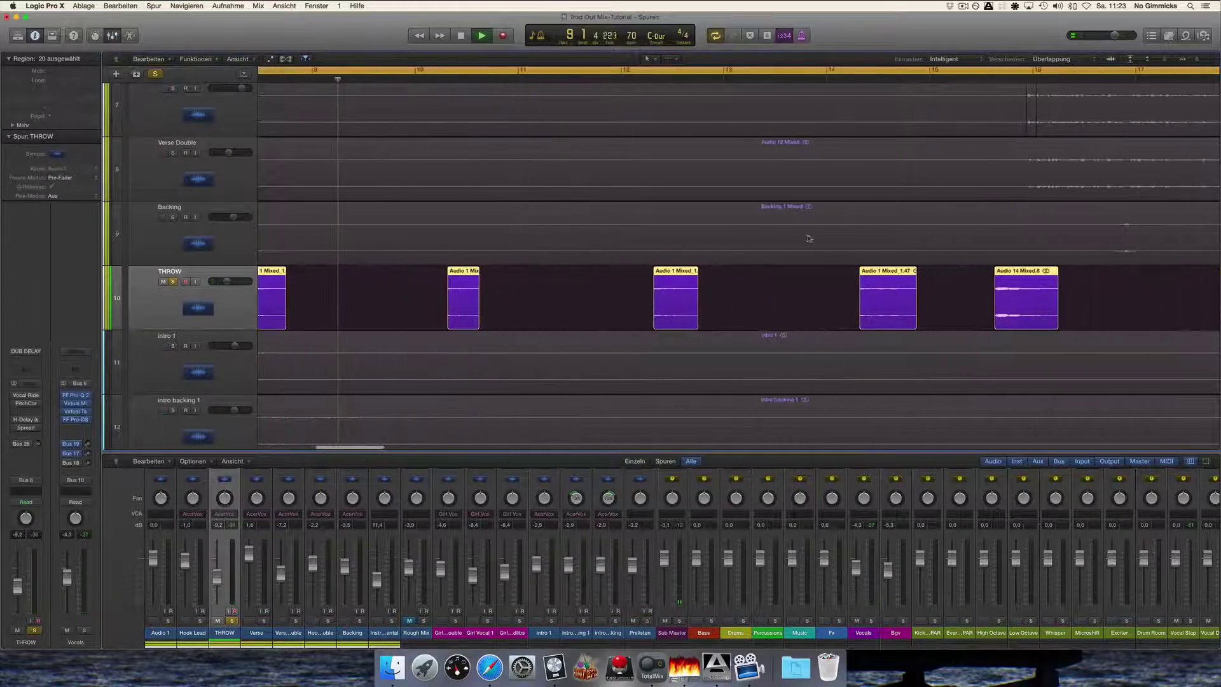
{"action": "left_click", "coordinate": [1000, 79]}
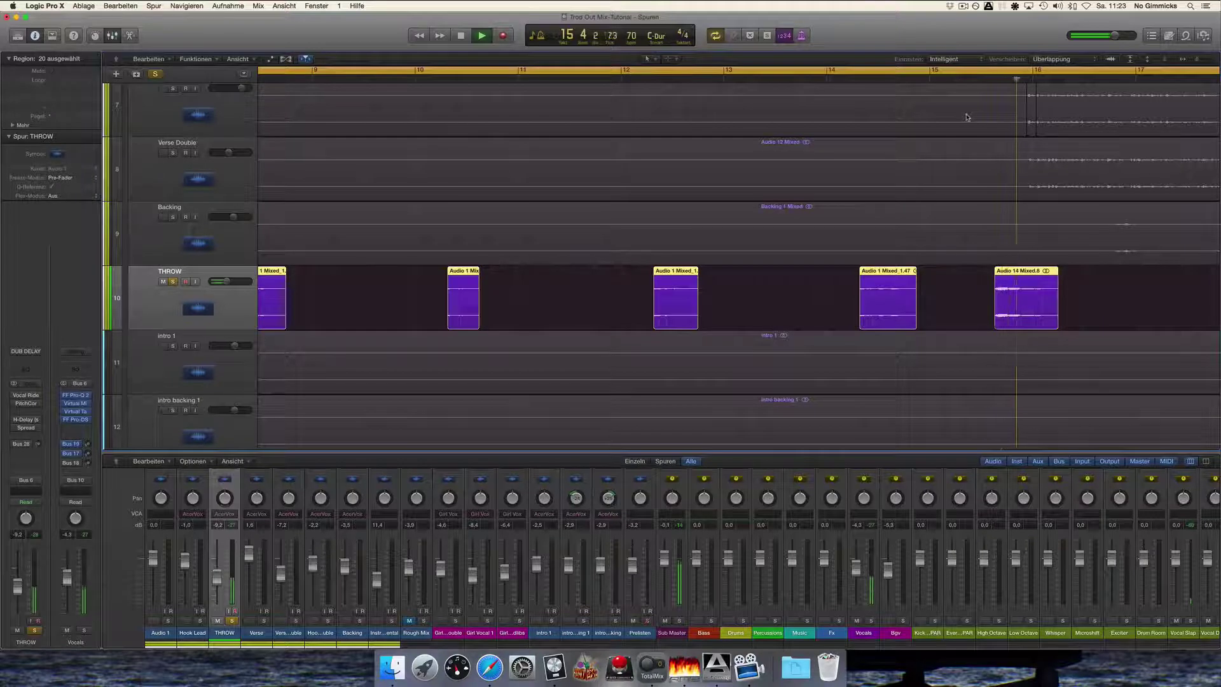
{"action": "key", "text": "space"}
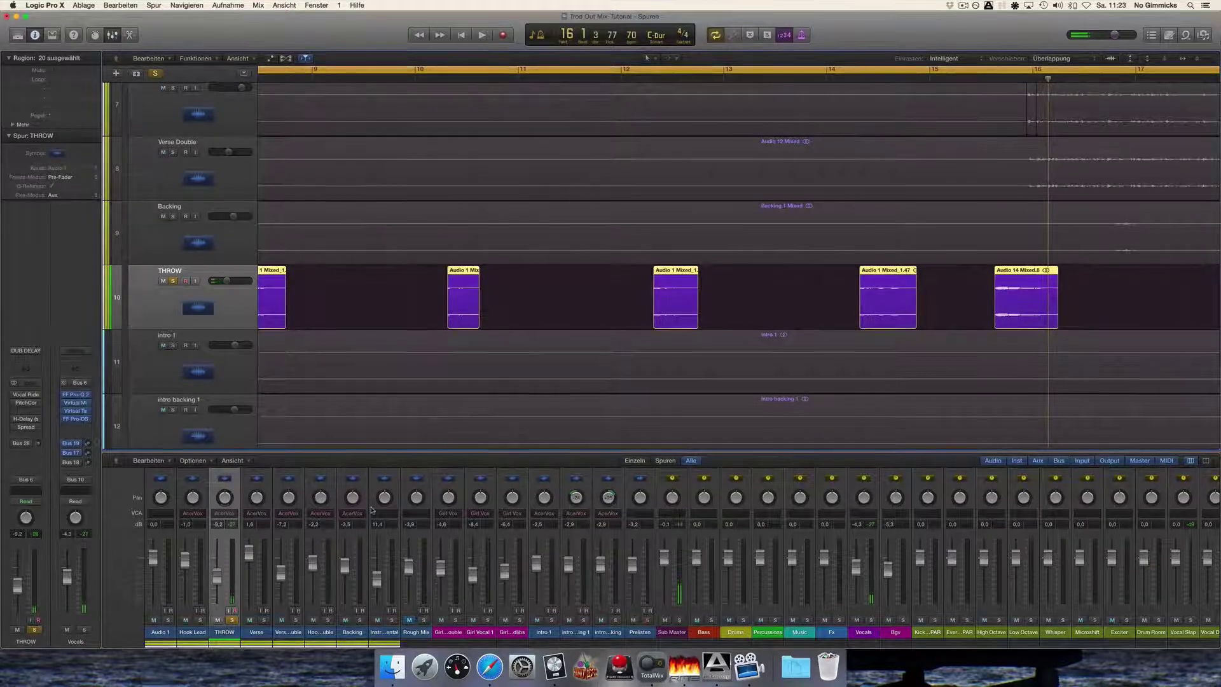
Reactivate the Vocal Rider insert on the THROW track and audition the throw near bar 16 with it.
{"action": "left_click", "coordinate": [27, 397]}
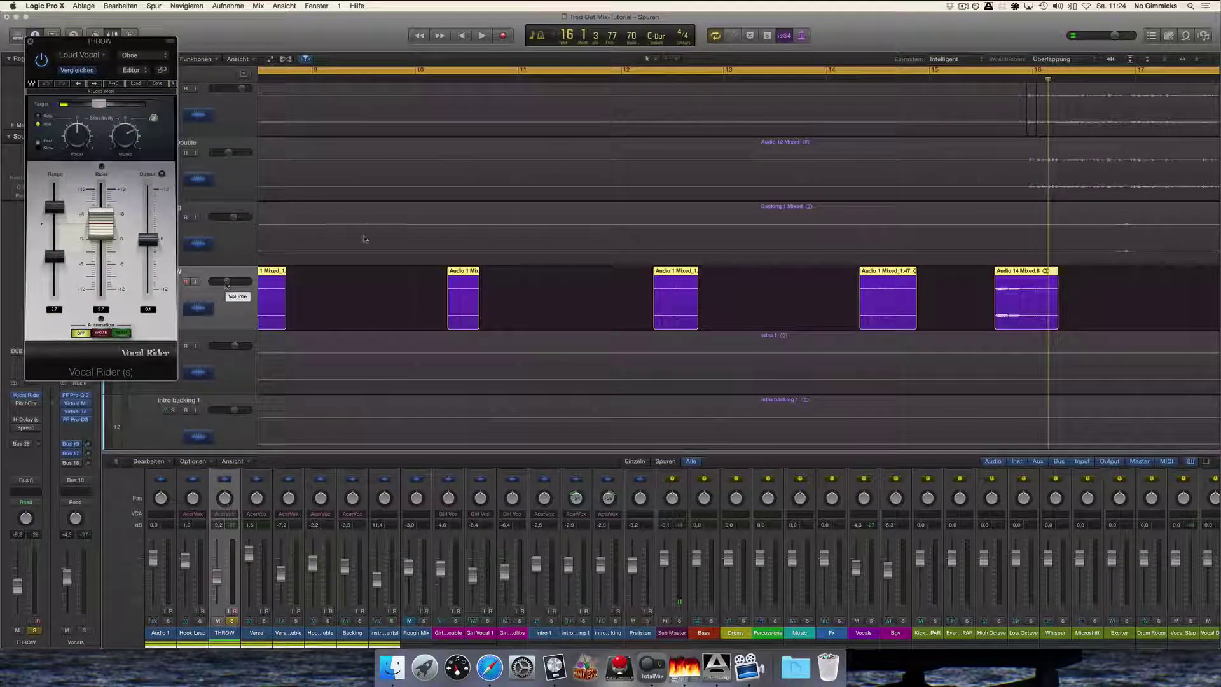
{"action": "scroll", "coordinate": [965, 167], "scroll_direction": "right", "scroll_amount": 5}
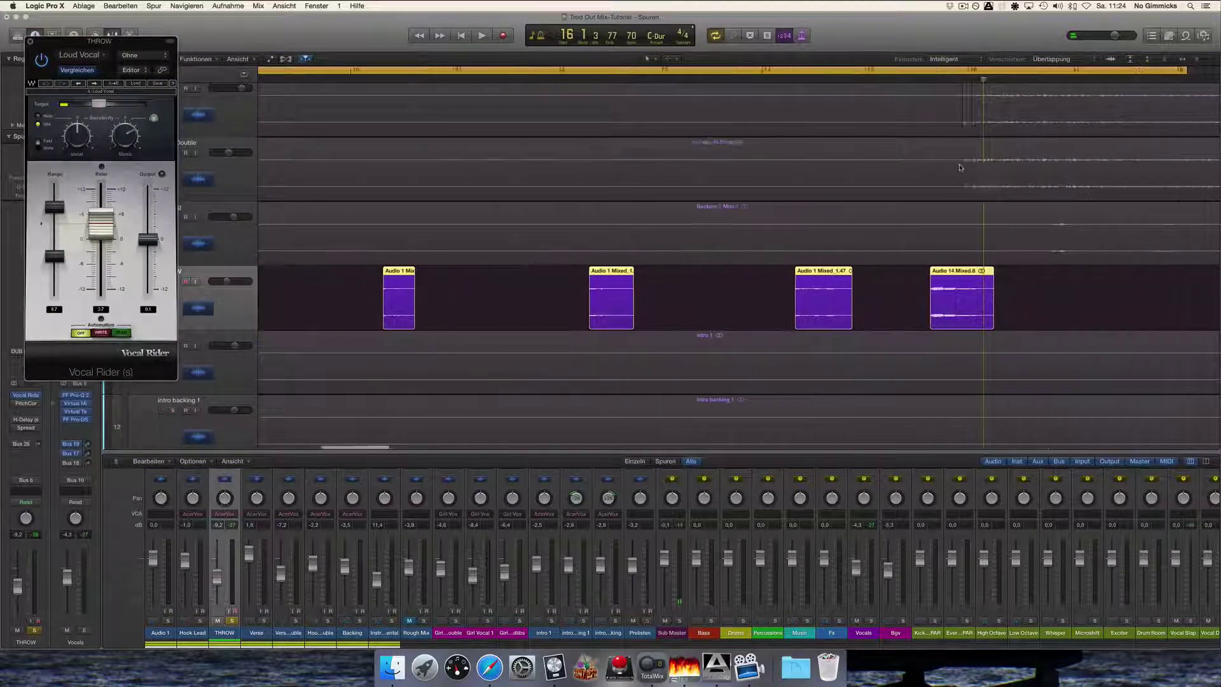
{"action": "left_click", "coordinate": [856, 79]}
{"action": "key", "text": "space"}
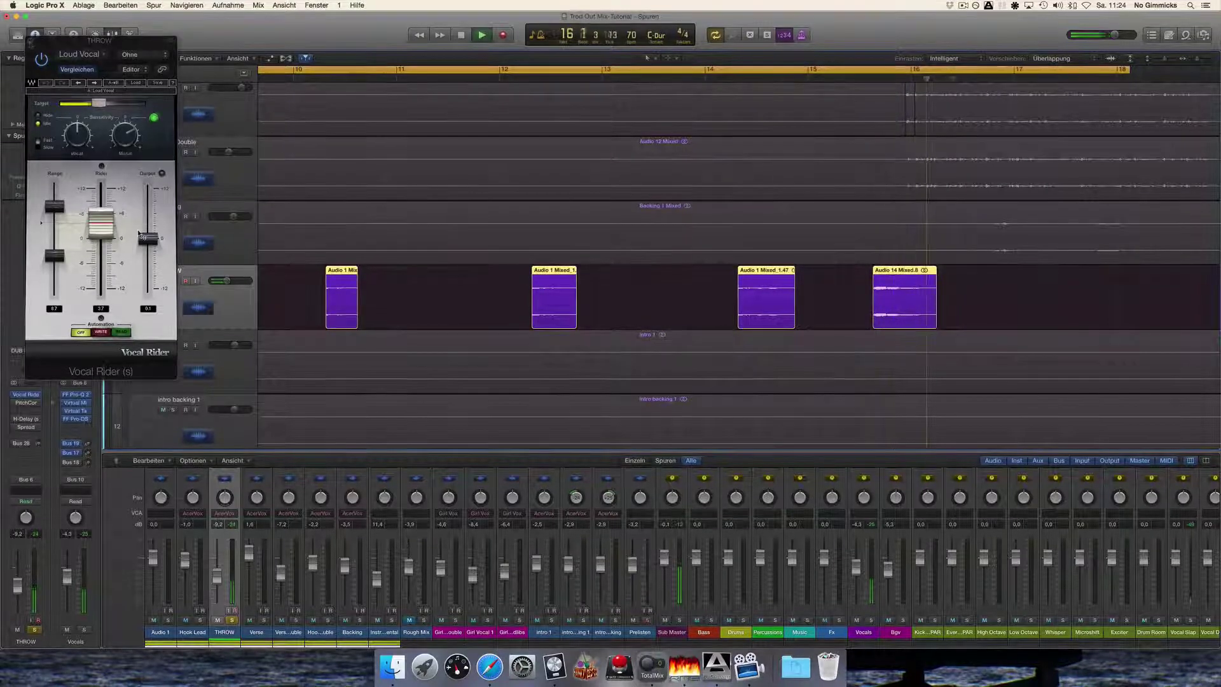
{"action": "key", "text": "space"}
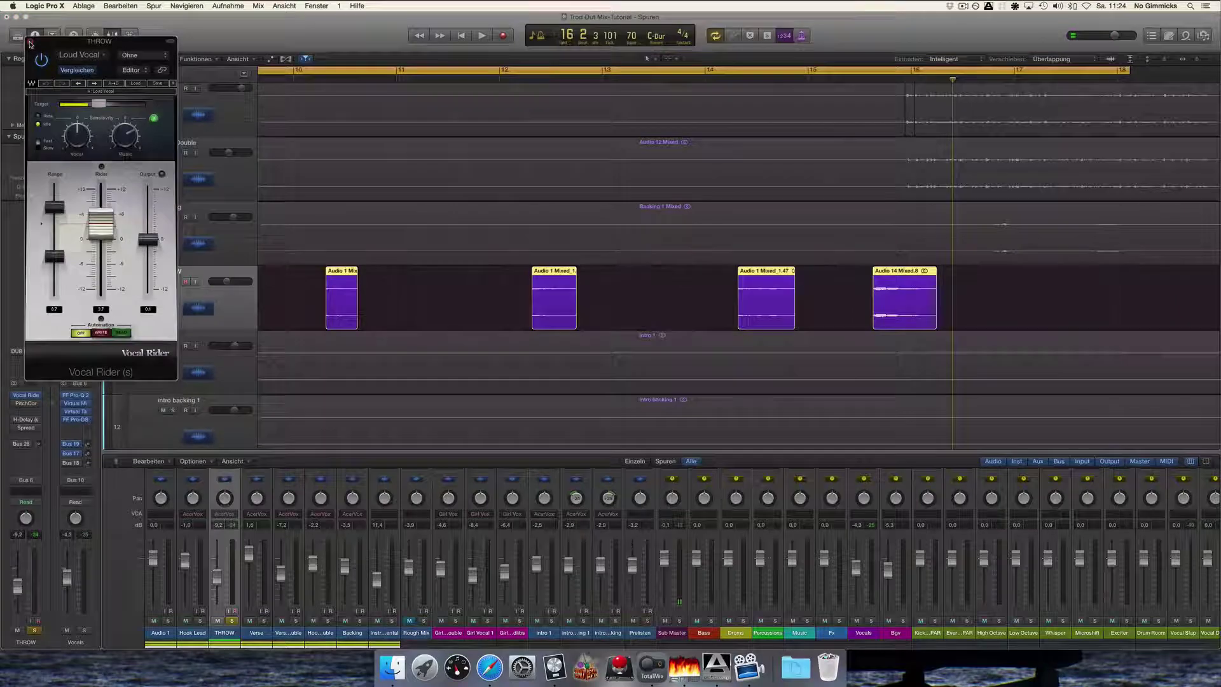
{"action": "left_click", "coordinate": [30, 42]}
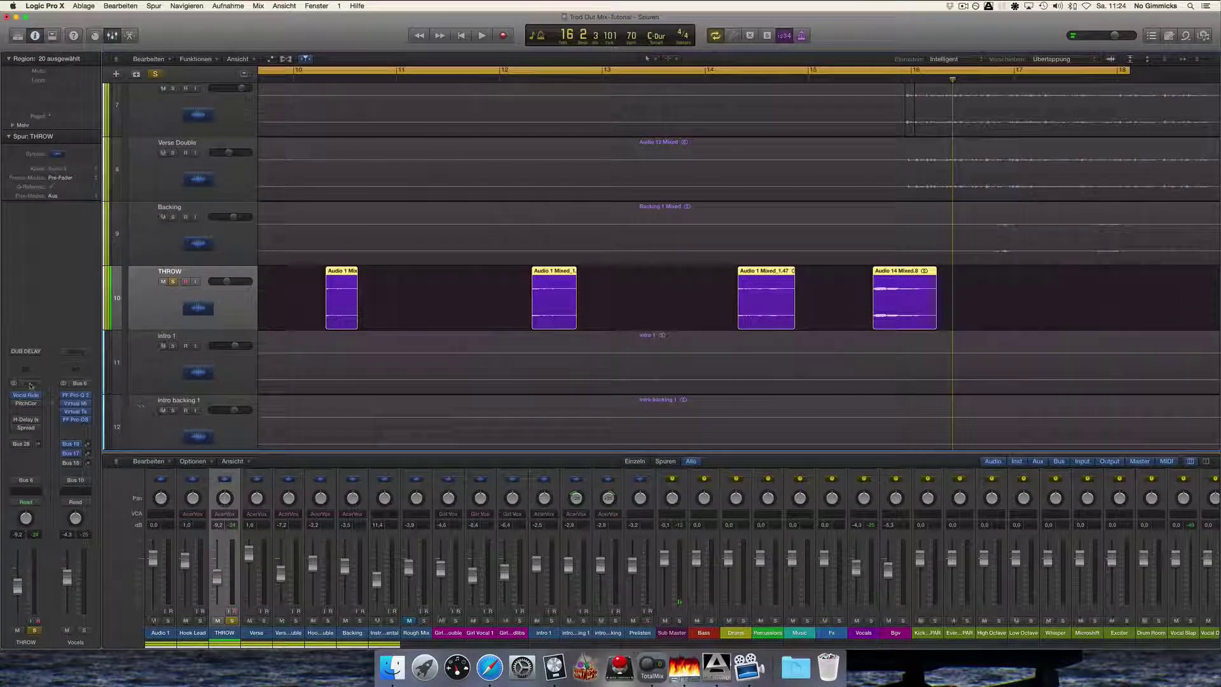
Reactivate the Pitch Correction insert on the THROW track and audition the throws near bars 14 and 16.
{"action": "left_click", "coordinate": [23, 403]}
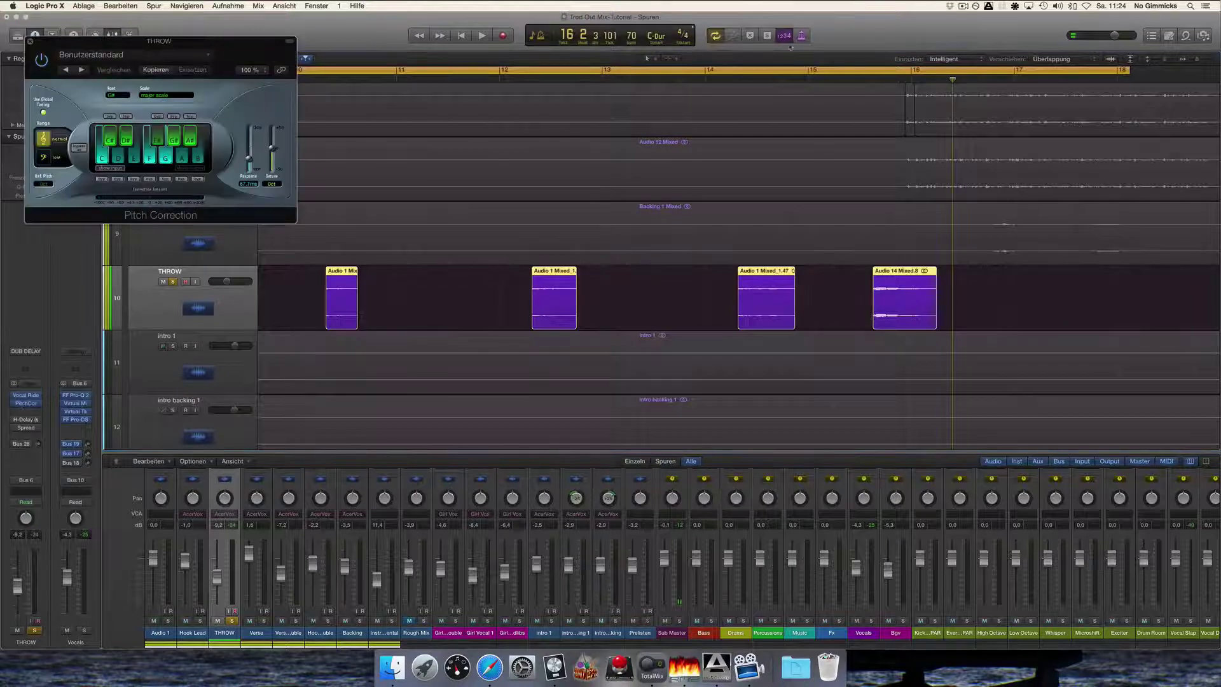
{"action": "left_click", "coordinate": [864, 77]}
{"action": "key", "text": "space"}
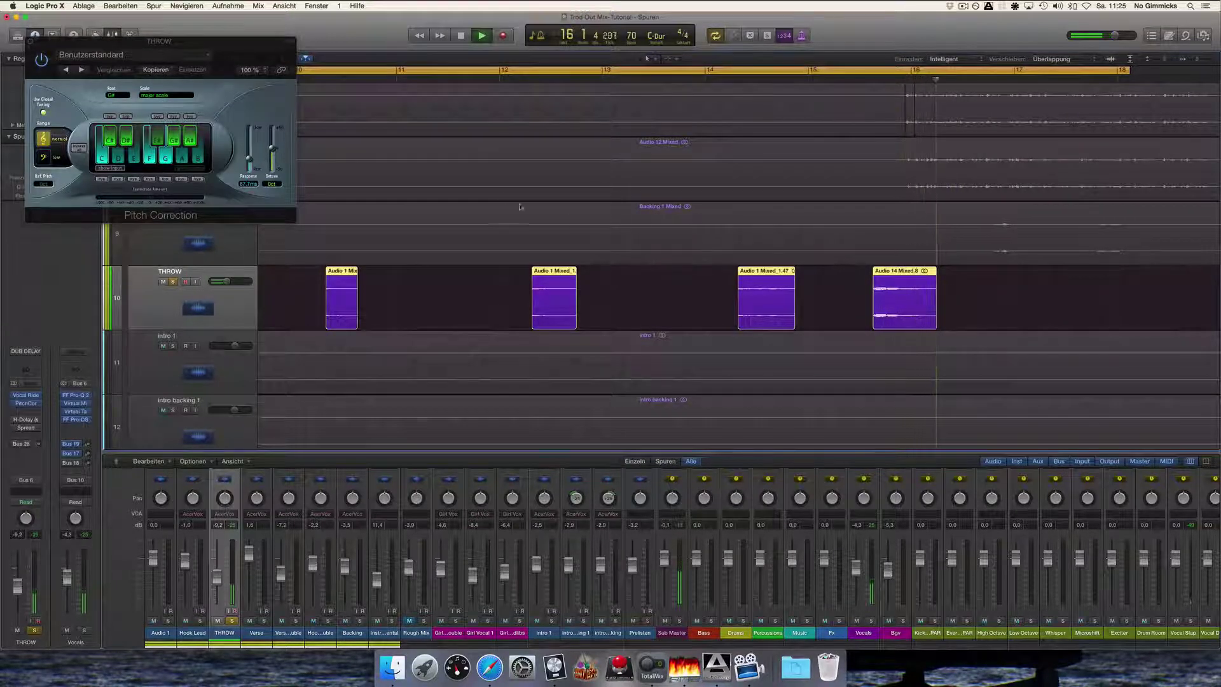
{"action": "key", "text": "space"}
{"action": "left_click", "coordinate": [723, 79]}
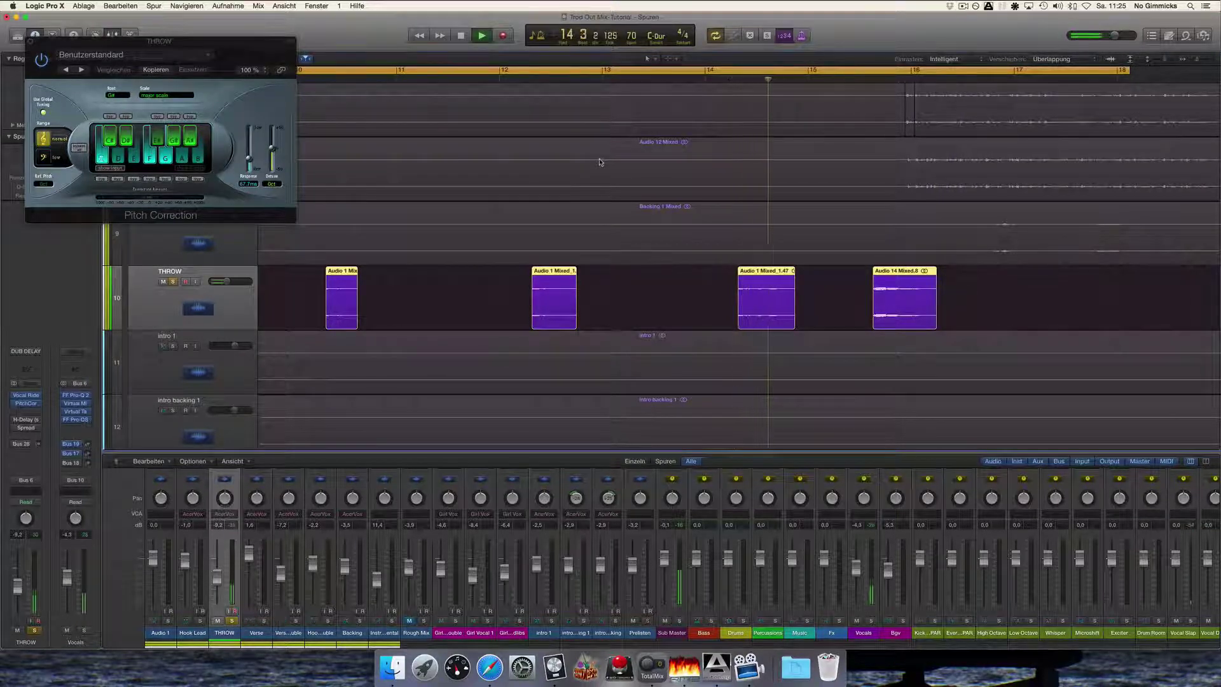
{"action": "key", "text": "space"}
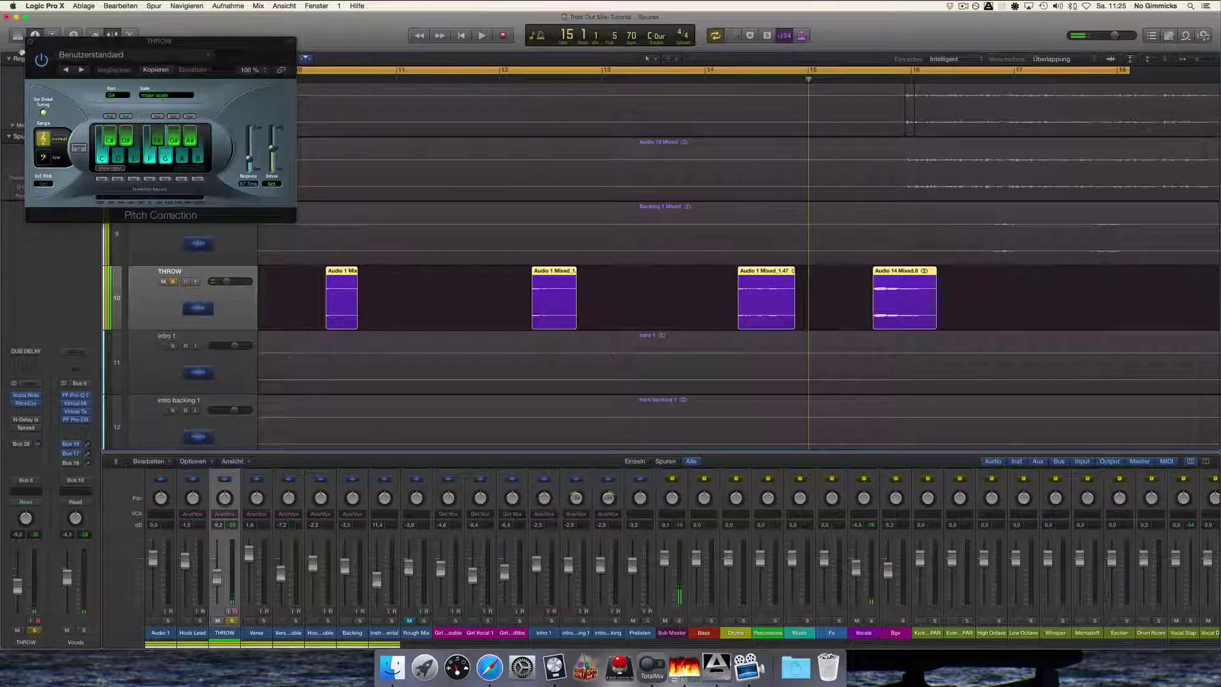
{"action": "left_click", "coordinate": [29, 42]}
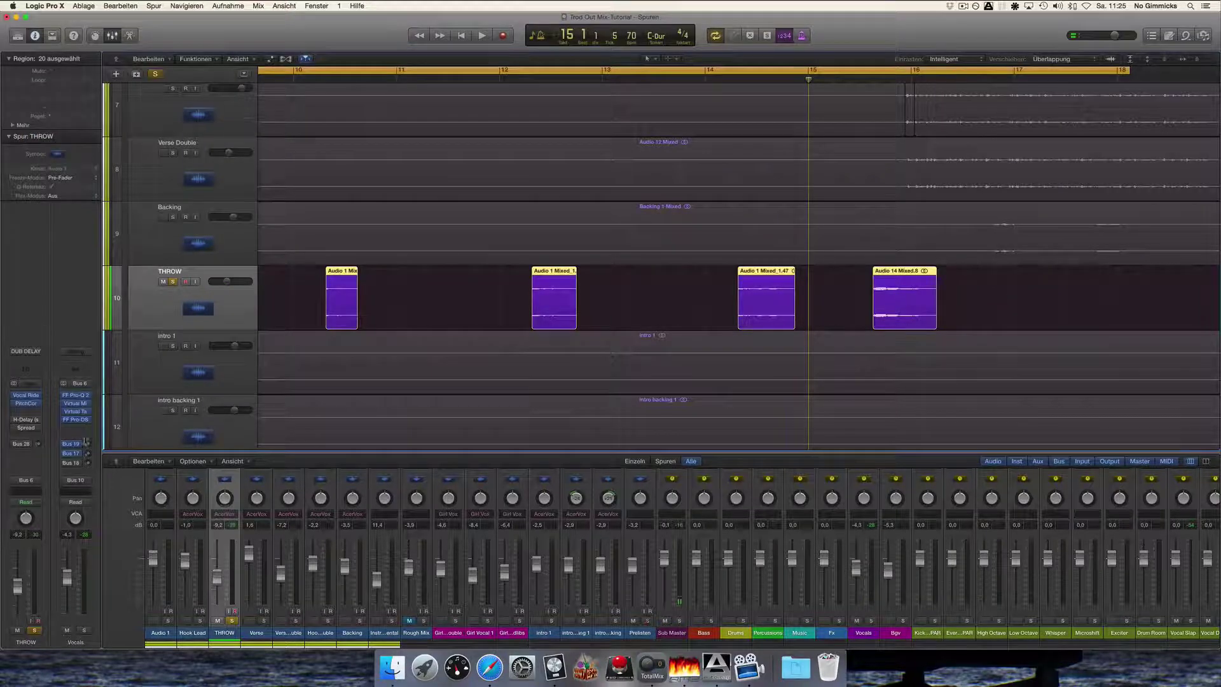
Reactivate and open the H-Delay insert with its Dub Delay preset and raise the THROW volume to about -7.8 dB.
{"action": "left_click", "coordinate": [26, 420]}
{"action": "scroll", "coordinate": [478, 239], "scroll_direction": "left", "scroll_amount": 10}
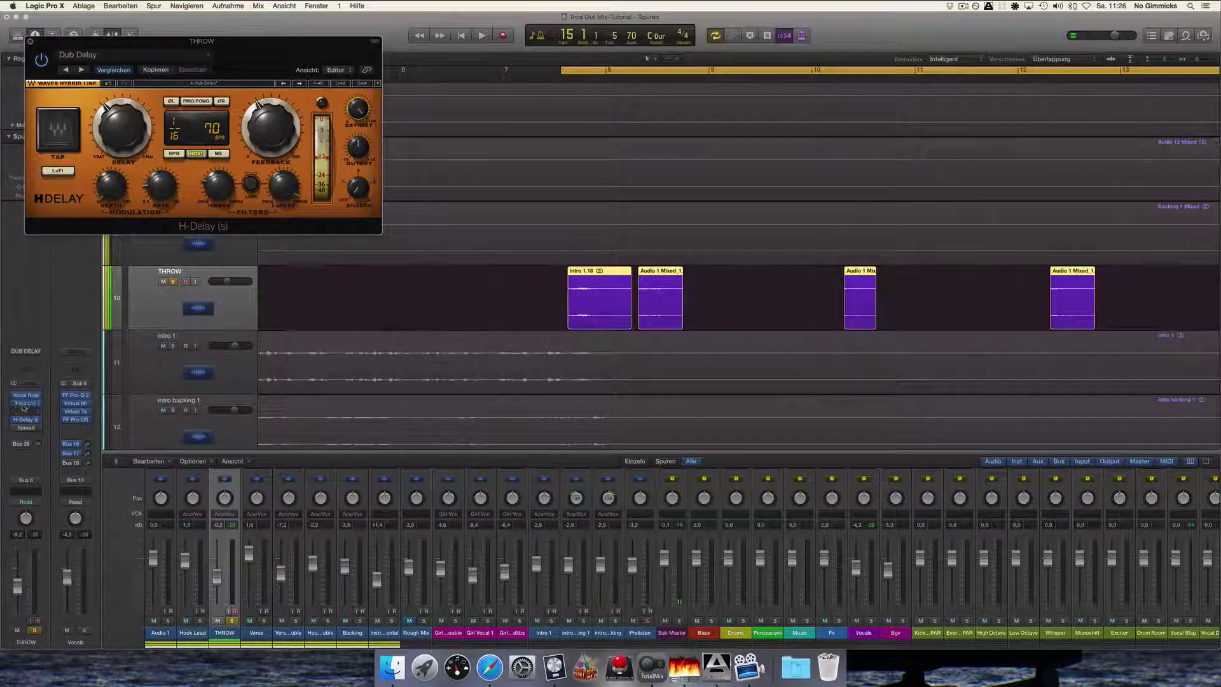
{"action": "left_click_drag", "start_coordinate": [18, 585], "coordinate": [18, 584]}
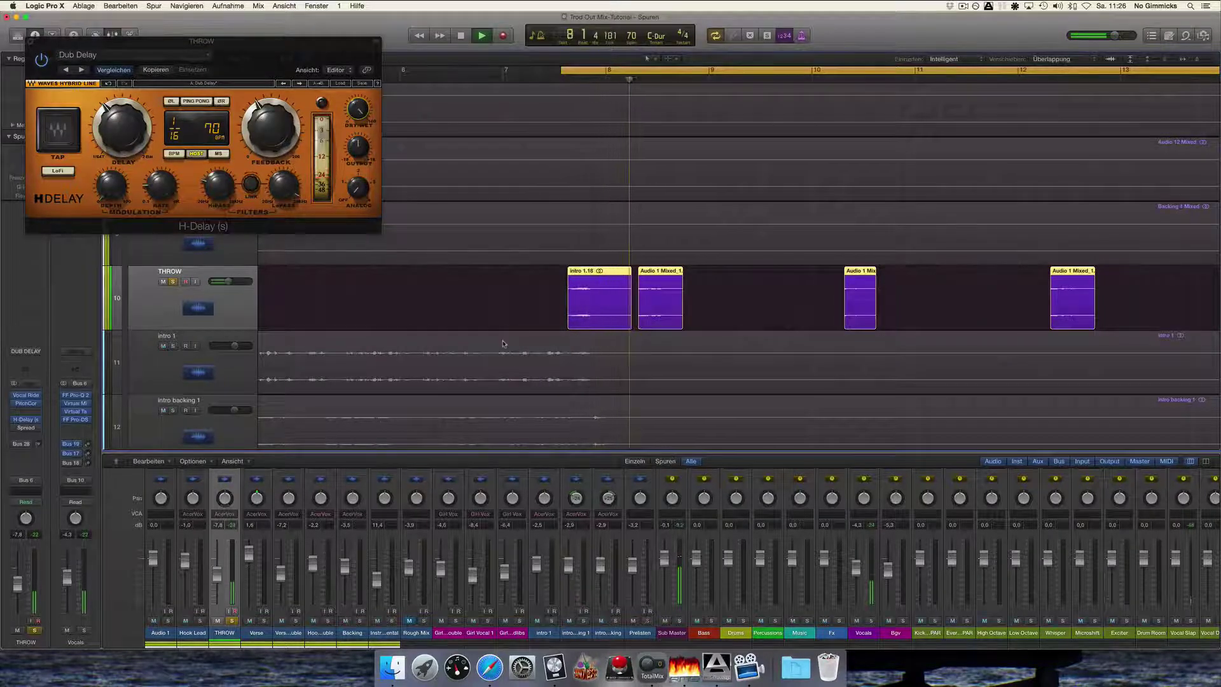
Audition the soloed THROW regions around bars 8 and 15 to 16 with the H-Delay running.
{"action": "scroll", "coordinate": [503, 342], "scroll_direction": "right", "scroll_amount": 5}
{"action": "scroll", "coordinate": [503, 342], "scroll_direction": "right", "scroll_amount": 3}
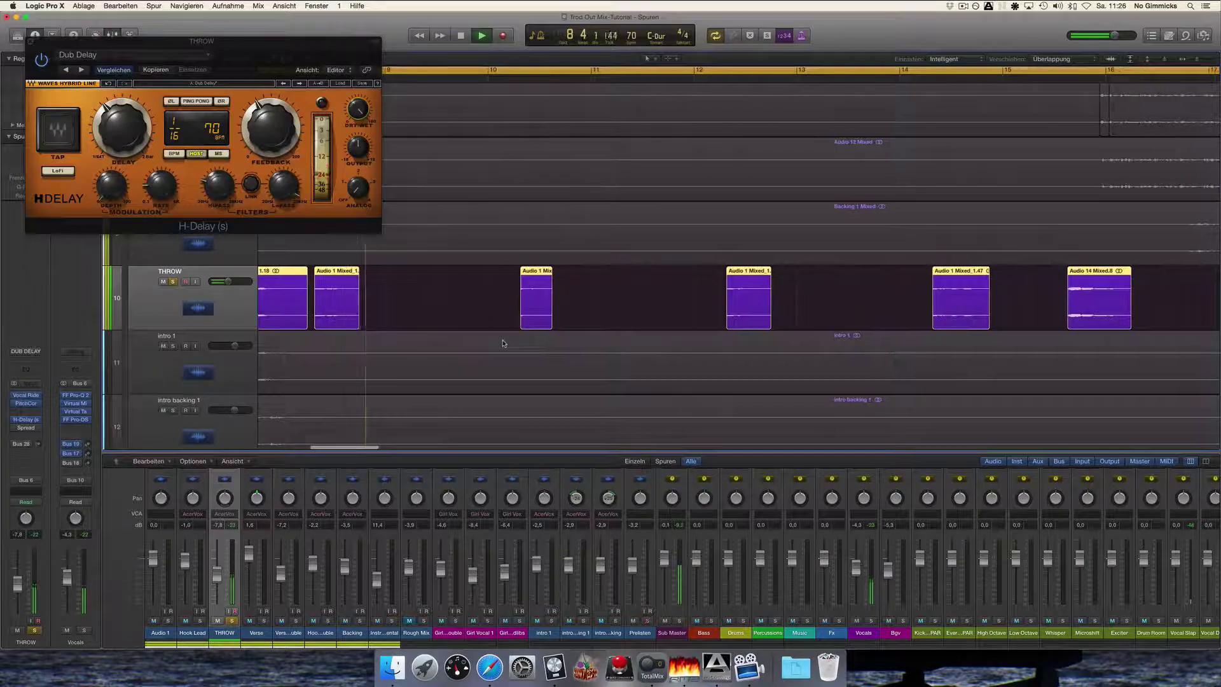
{"action": "left_click", "coordinate": [1054, 80]}
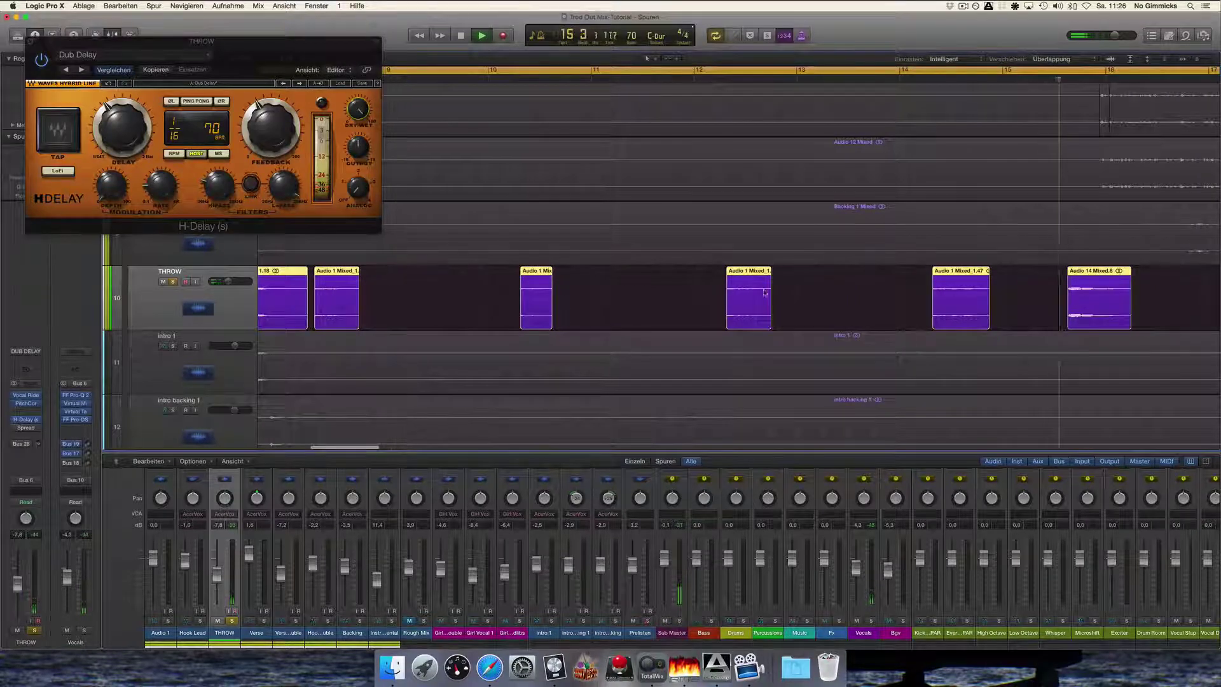
{"action": "scroll", "coordinate": [495, 349], "scroll_direction": "right", "scroll_amount": 2}
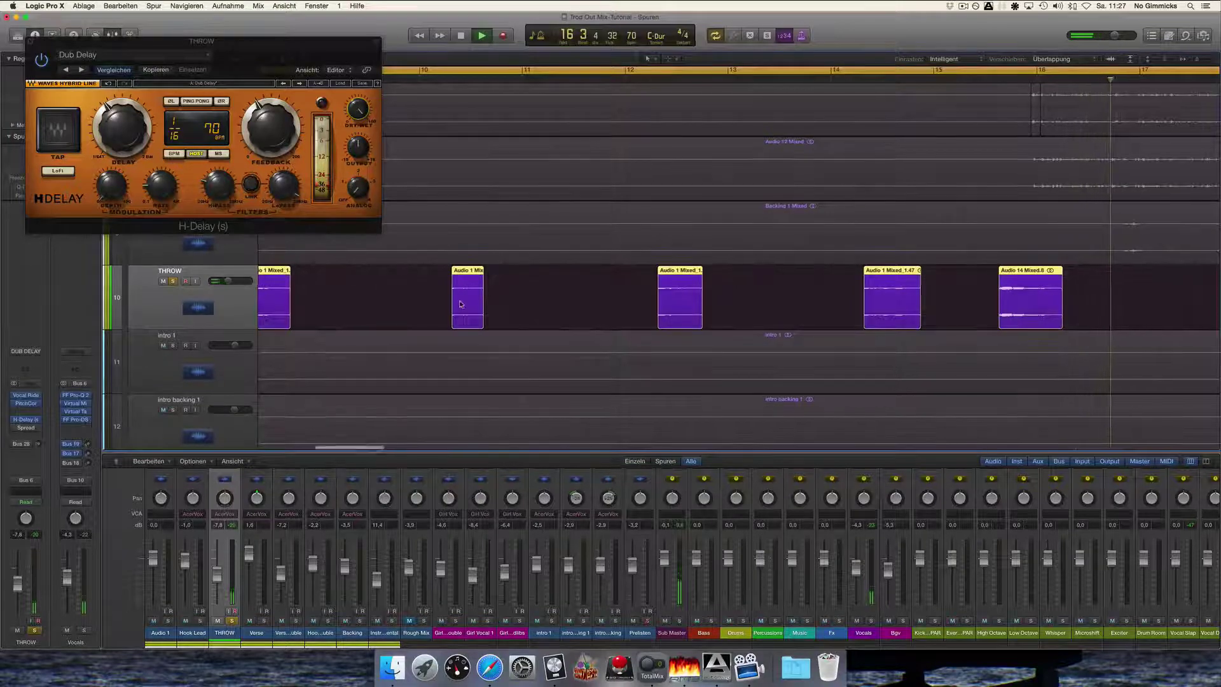
{"action": "scroll", "coordinate": [329, 262], "scroll_direction": "right", "scroll_amount": 2}
{"action": "key", "text": "space"}
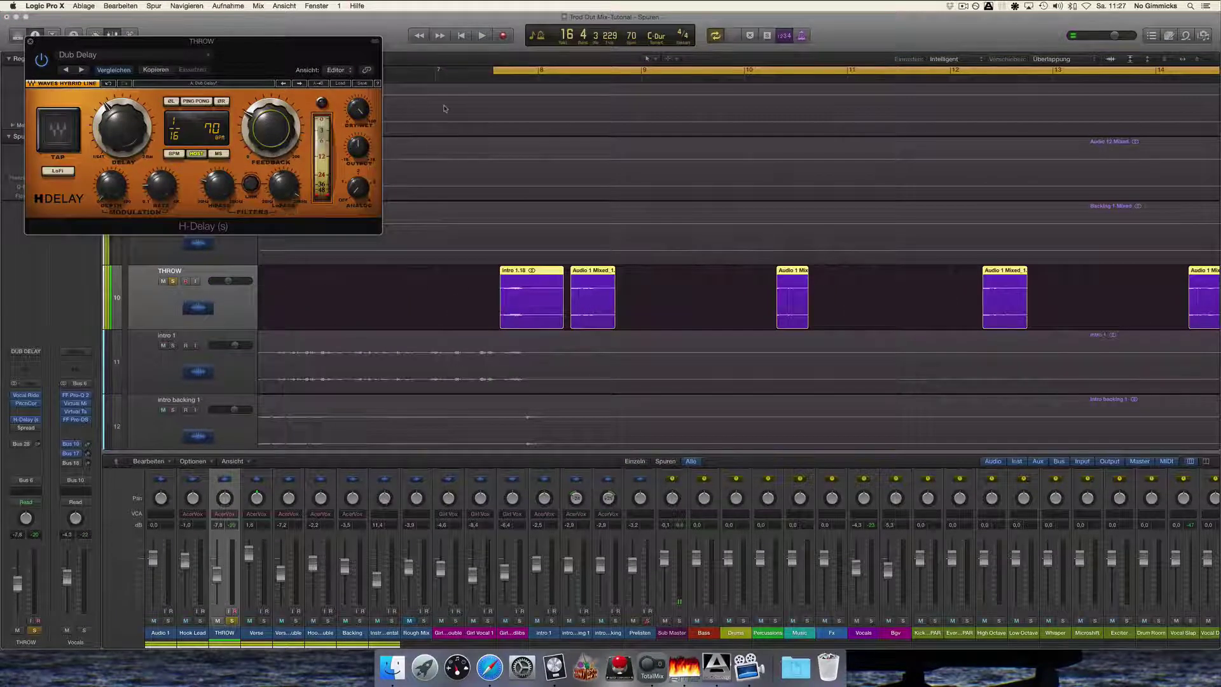
Audition the soloed THROW regions from bar 7 to about bar 9 with the H-Delay running.
{"action": "left_click", "coordinate": [439, 75]}
{"action": "key", "text": "space"}
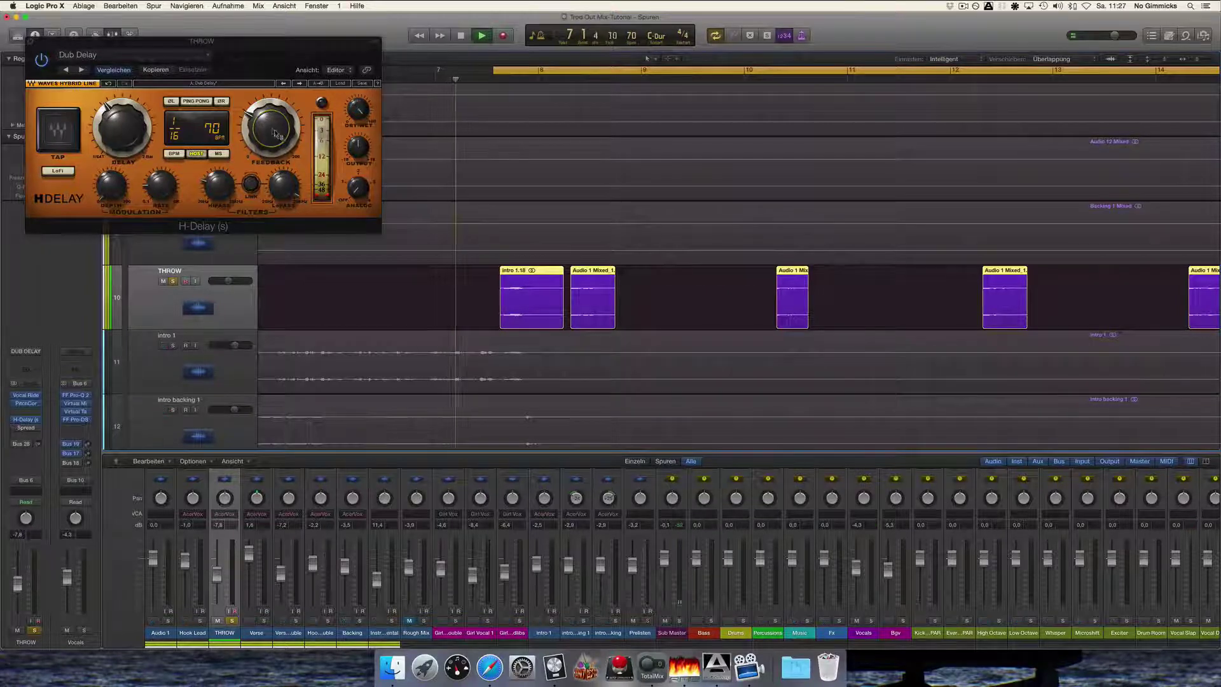
{"action": "mouse_move", "coordinate": [272, 131]}
{"action": "left_mouse_down"}
{"action": "mouse_move", "coordinate": [273, 89]}
{"action": "mouse_move", "coordinate": [273, 130]}
{"action": "left_mouse_up"}
{"action": "key", "text": "space"}
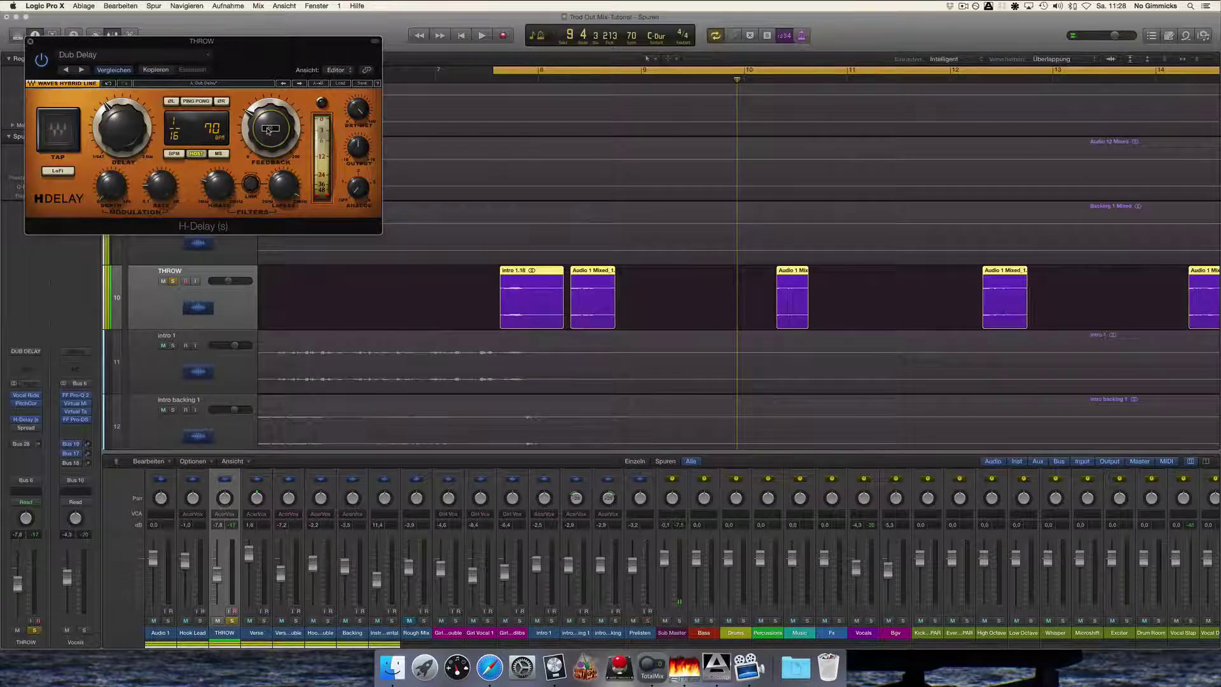
Reactivate and open the Stereo Spread insert on the THROW track and audition the throws around bar 8 with it.
{"action": "left_click", "coordinate": [25, 430]}
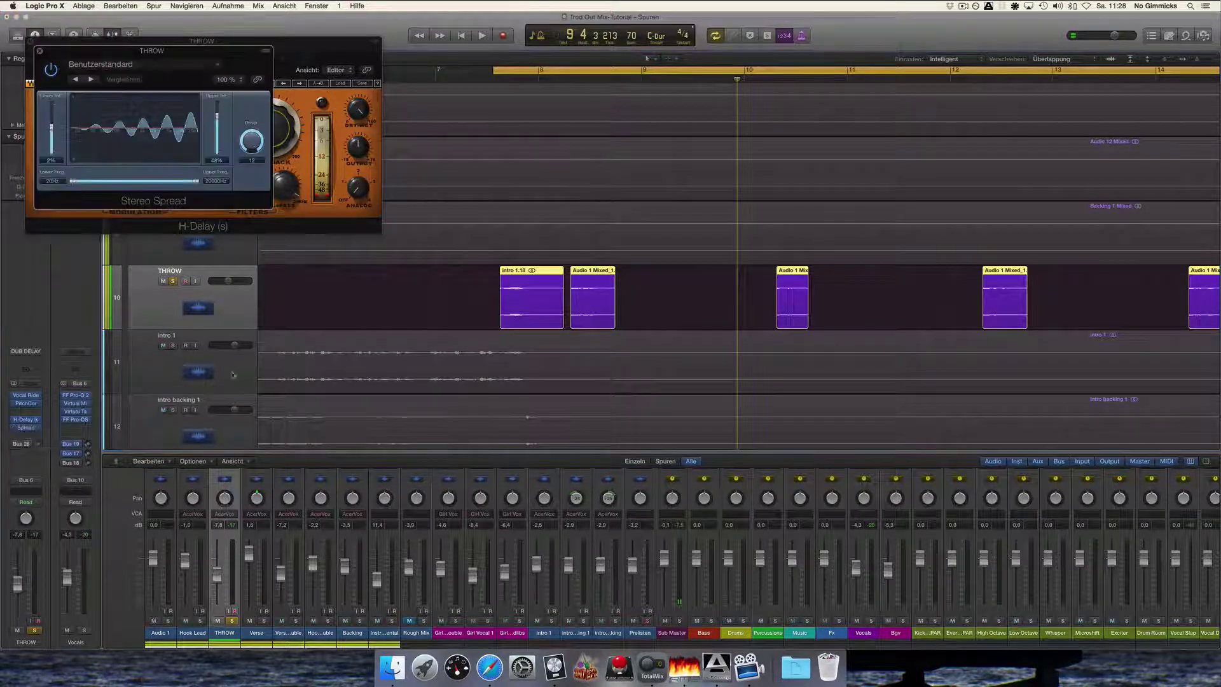
{"action": "left_click", "coordinate": [487, 73]}
{"action": "key", "text": "space"}
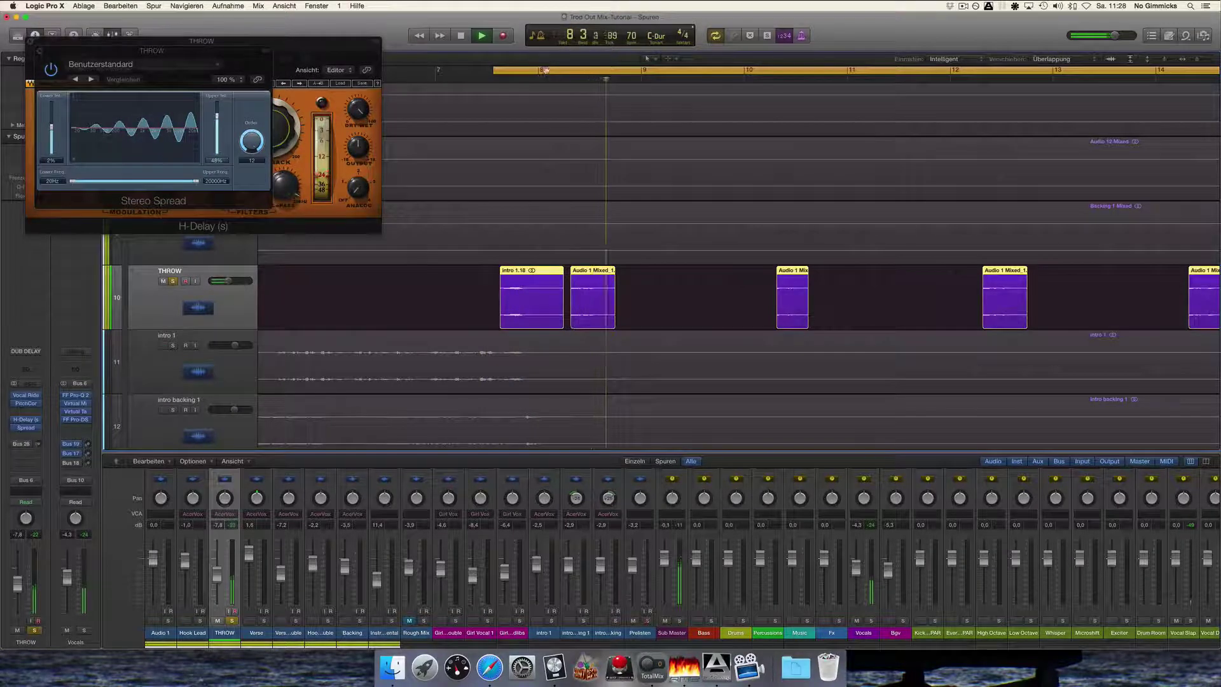
{"action": "key", "text": "space"}
Set the cycle range from about bar 7.3 to bar 9 and audition the looped throws with the Stereo Spread.
{"action": "left_click_drag", "start_coordinate": [542, 72], "coordinate": [710, 73]}
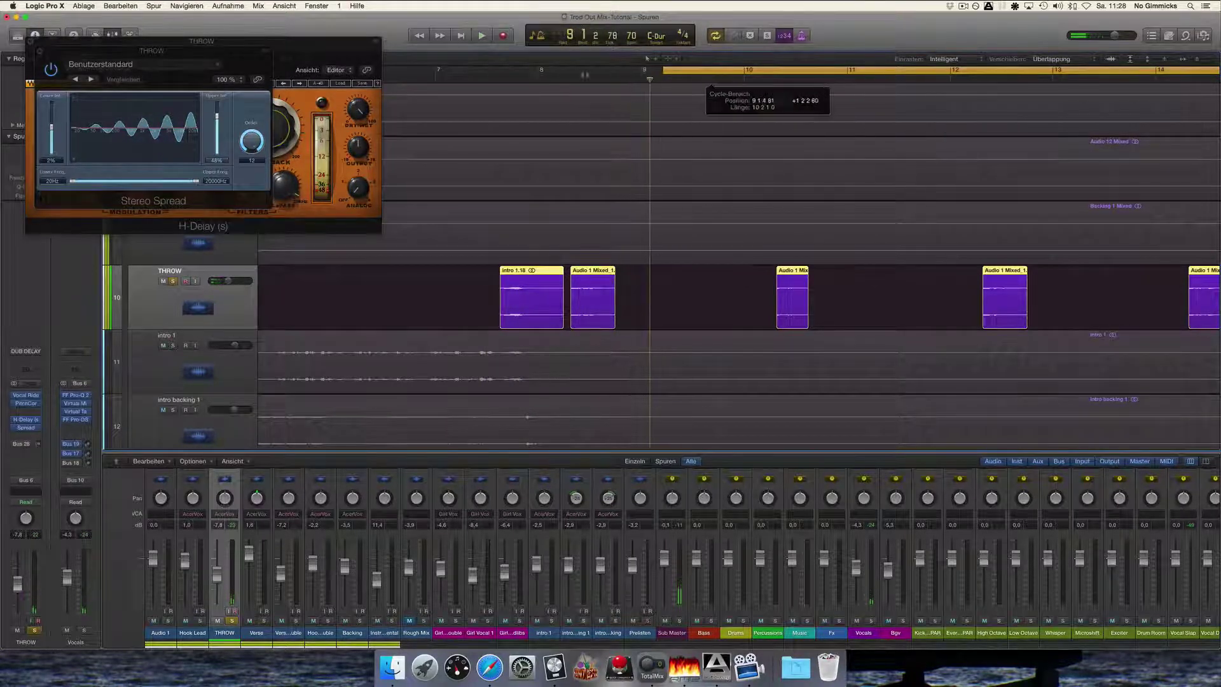
{"action": "left_click_drag", "start_coordinate": [497, 72], "coordinate": [640, 74]}
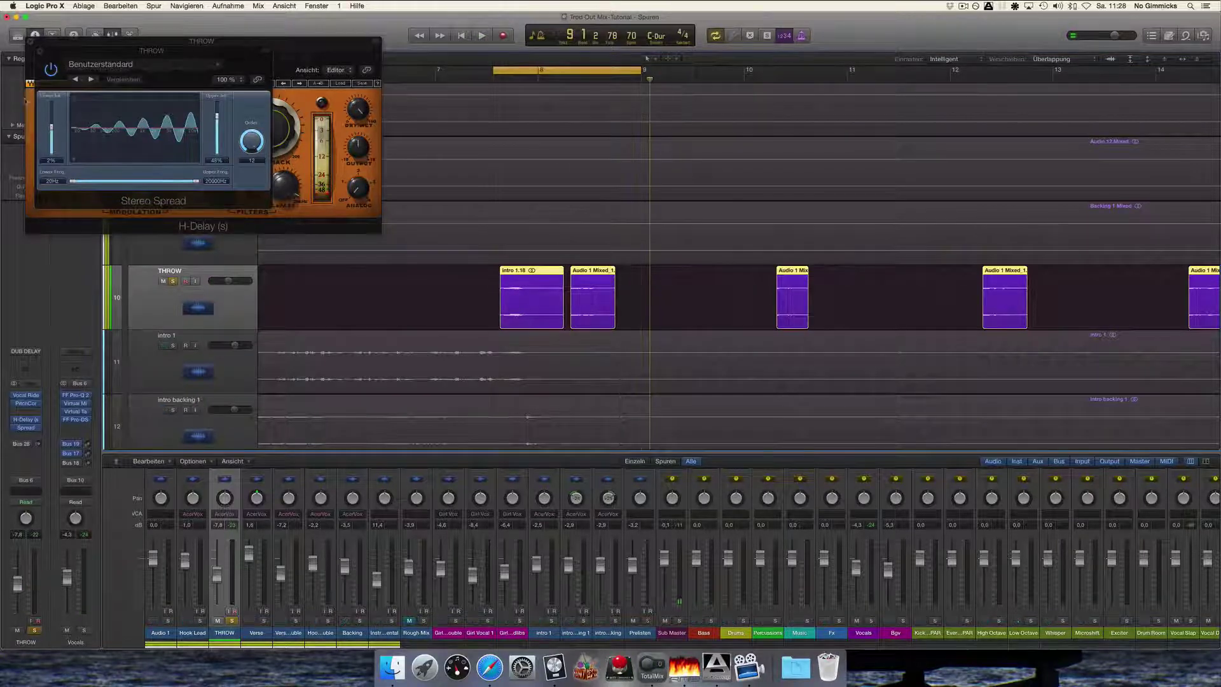
{"action": "left_click", "coordinate": [52, 69]}
{"action": "key", "text": "space"}
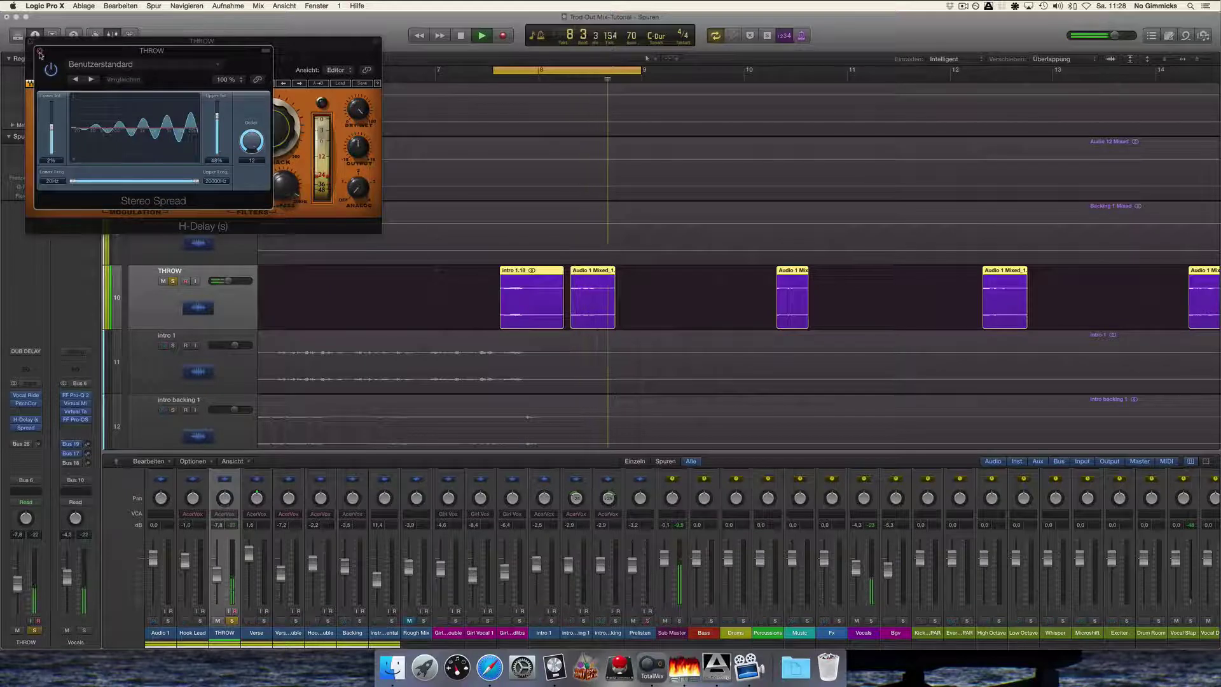
{"action": "key", "text": "space"}
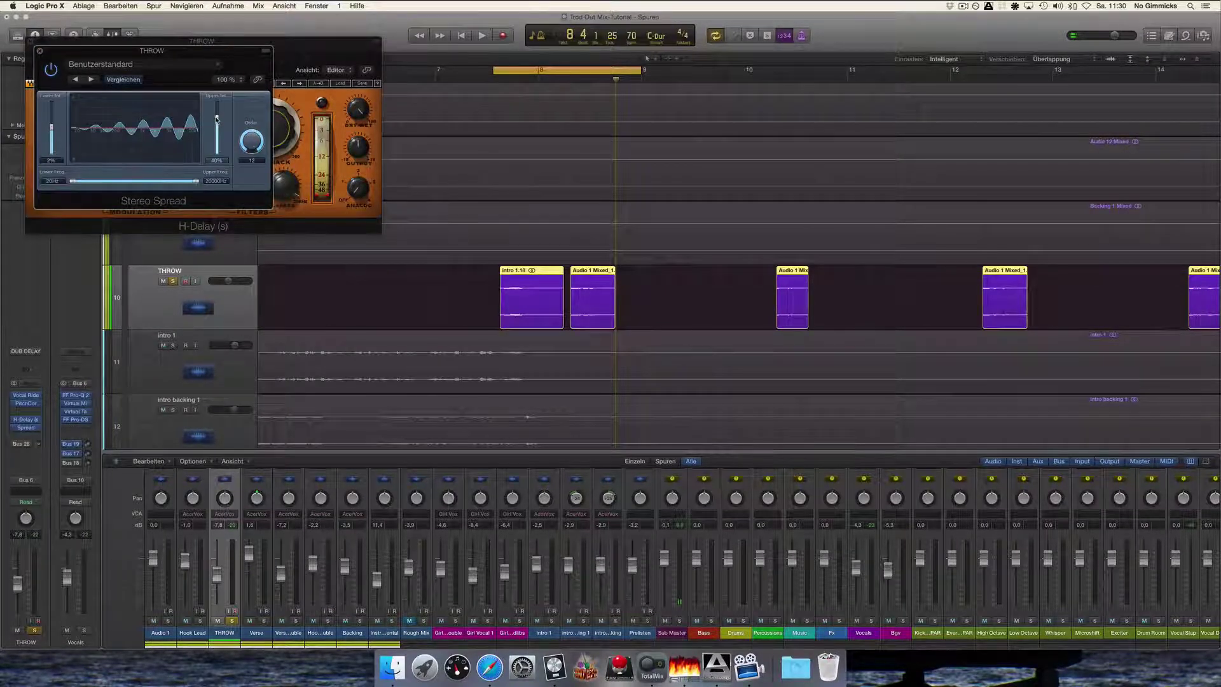
Set the Stereo Spread's upper intensity to 44% and its lower intensity to 0%.
{"action": "left_click_drag", "start_coordinate": [216, 116], "coordinate": [216, 115]}
{"action": "left_click", "coordinate": [52, 127]}
{"action": "left_click_drag", "start_coordinate": [51, 118], "coordinate": [51, 127]}
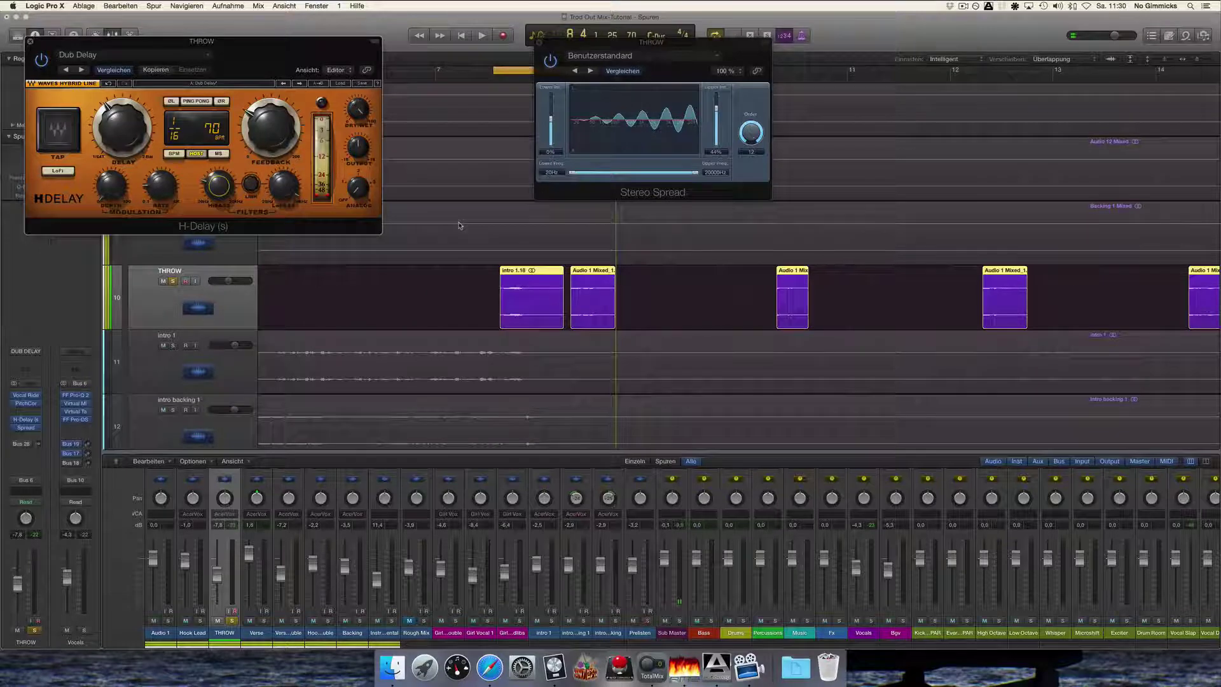
Audition the looped throws with the Bus 28 send to Vocal Plate Vintage active and move the Stereo Spread window aside.
{"action": "left_click", "coordinate": [460, 225]}
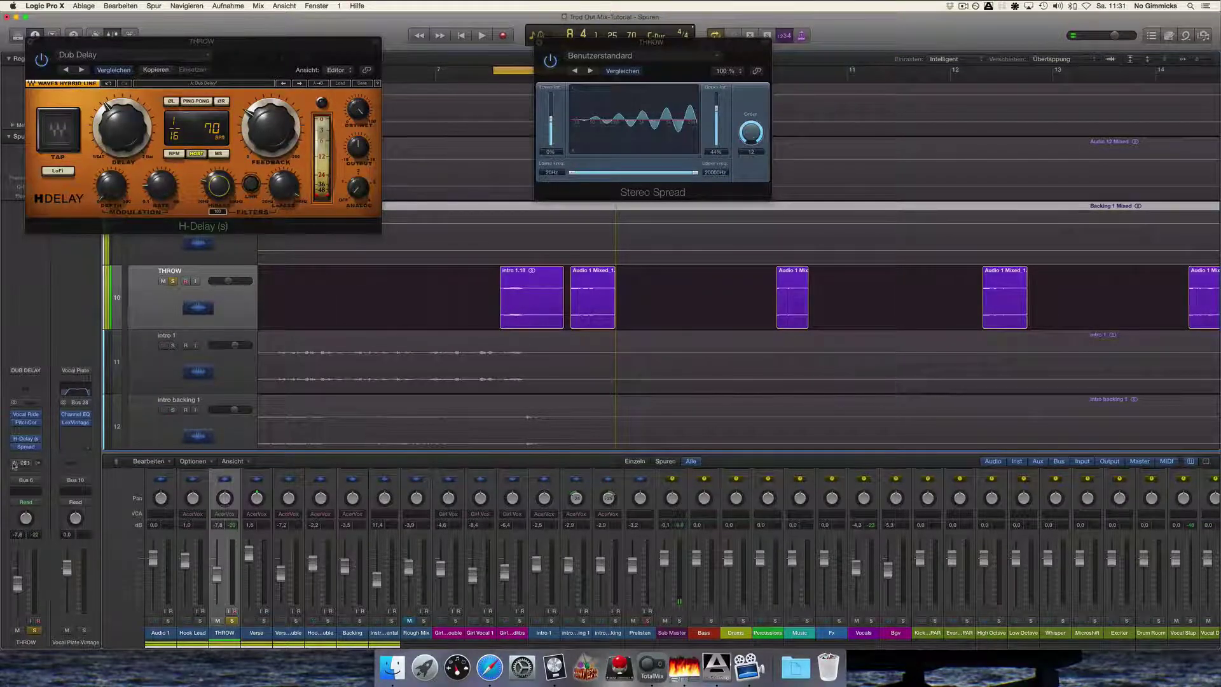
{"action": "key", "text": "space"}
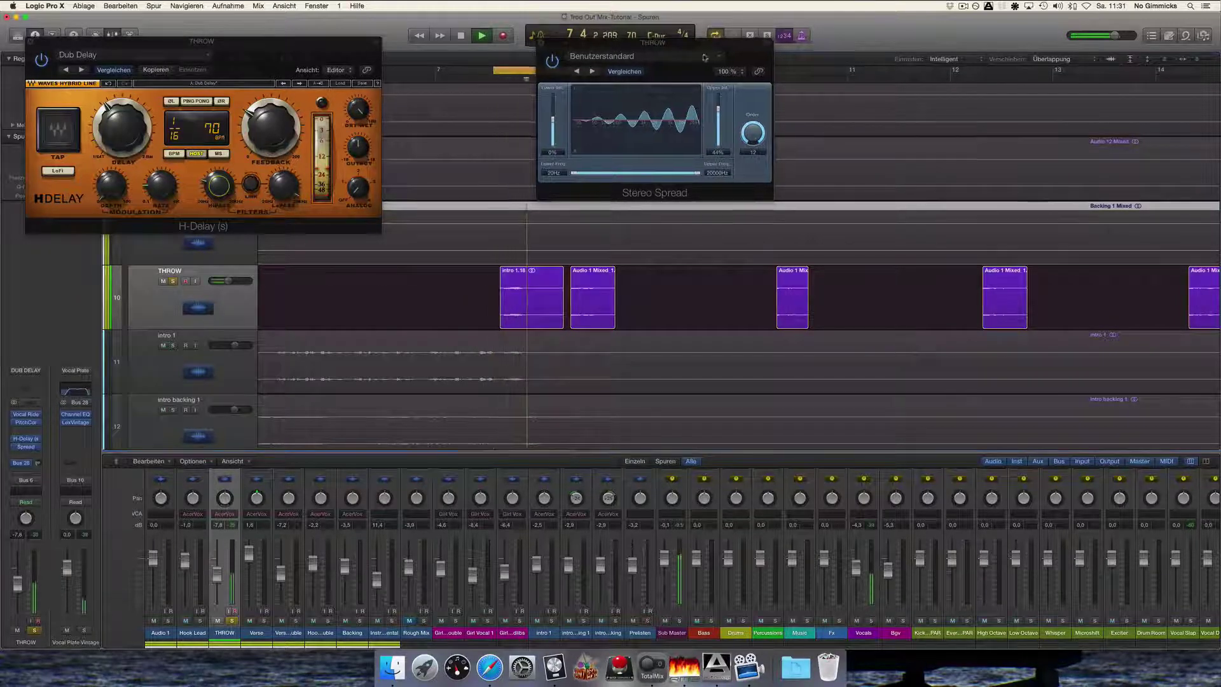
{"action": "left_click_drag", "start_coordinate": [619, 30], "coordinate": [931, 46]}
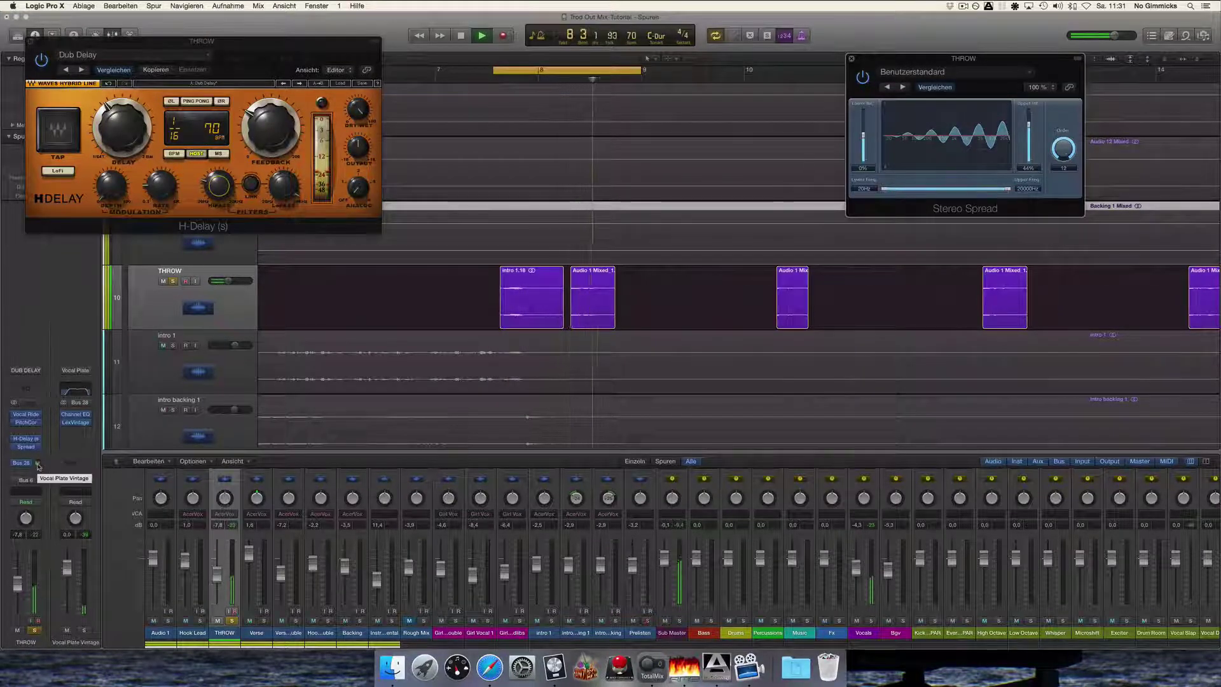
{"action": "key", "text": "space"}
Try a higher Bus 28 send level on the THROW track while auditioning, and lower it again.
{"action": "left_click_drag", "start_coordinate": [38, 463], "coordinate": [38, 457]}
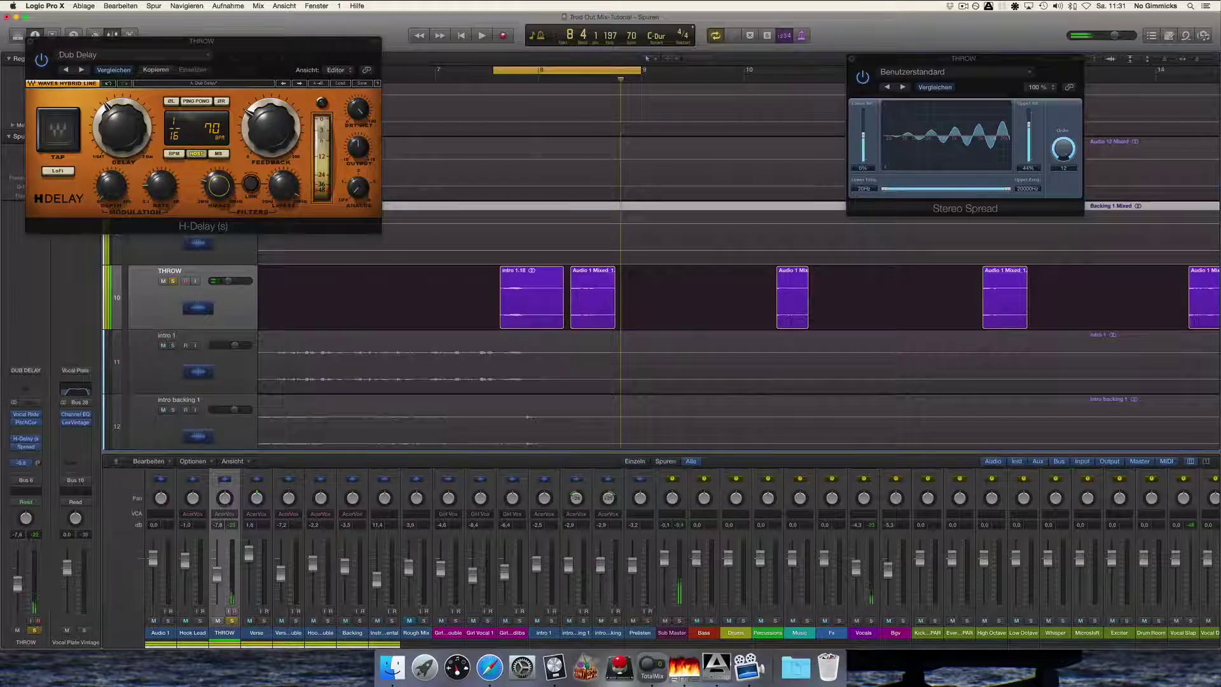
{"action": "key", "text": "space"}
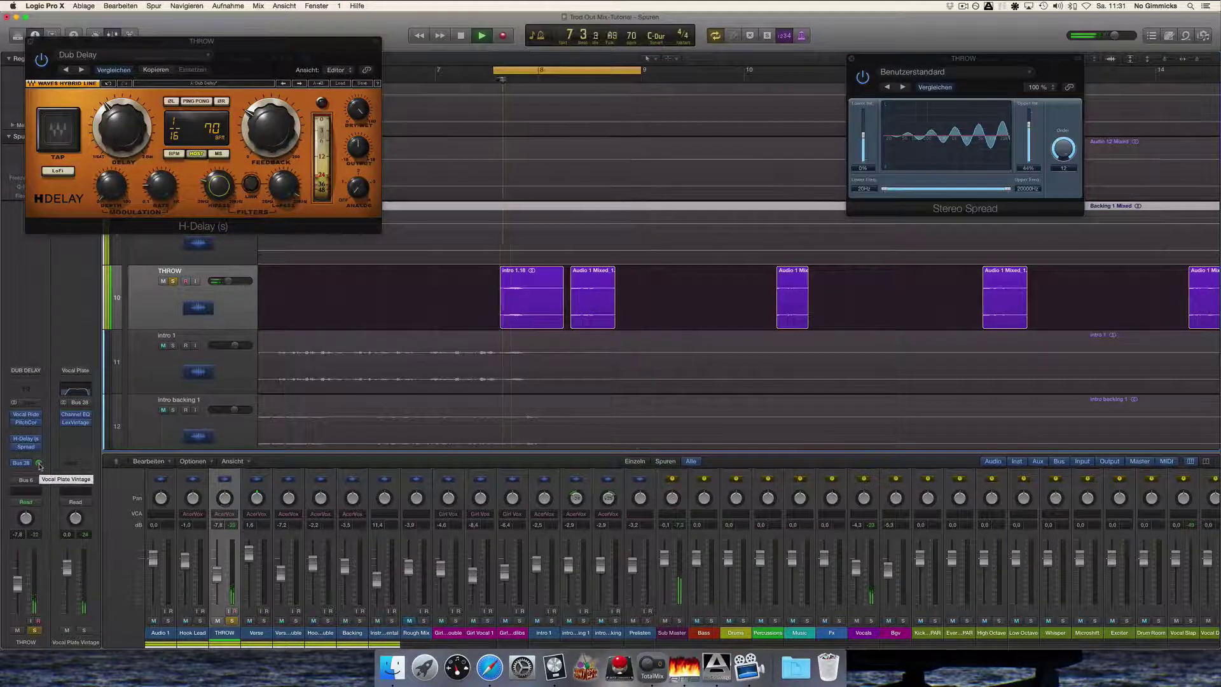
{"action": "left_click_drag", "start_coordinate": [38, 465], "coordinate": [39, 487]}
{"action": "key", "text": "space"}
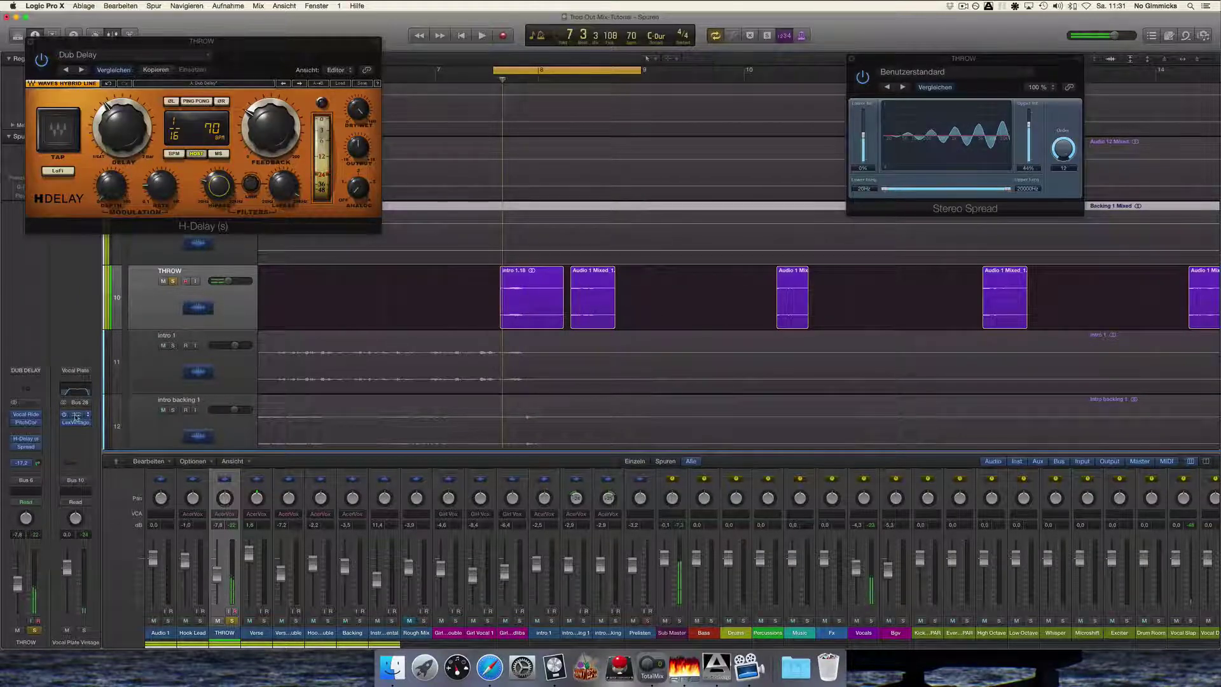
Examine the Channel EQ and LexVintagePlate settings on the Vocal Plate Vintage bus, and close both plug-in windows.
{"action": "left_click", "coordinate": [76, 418]}
{"action": "left_click", "coordinate": [77, 423]}
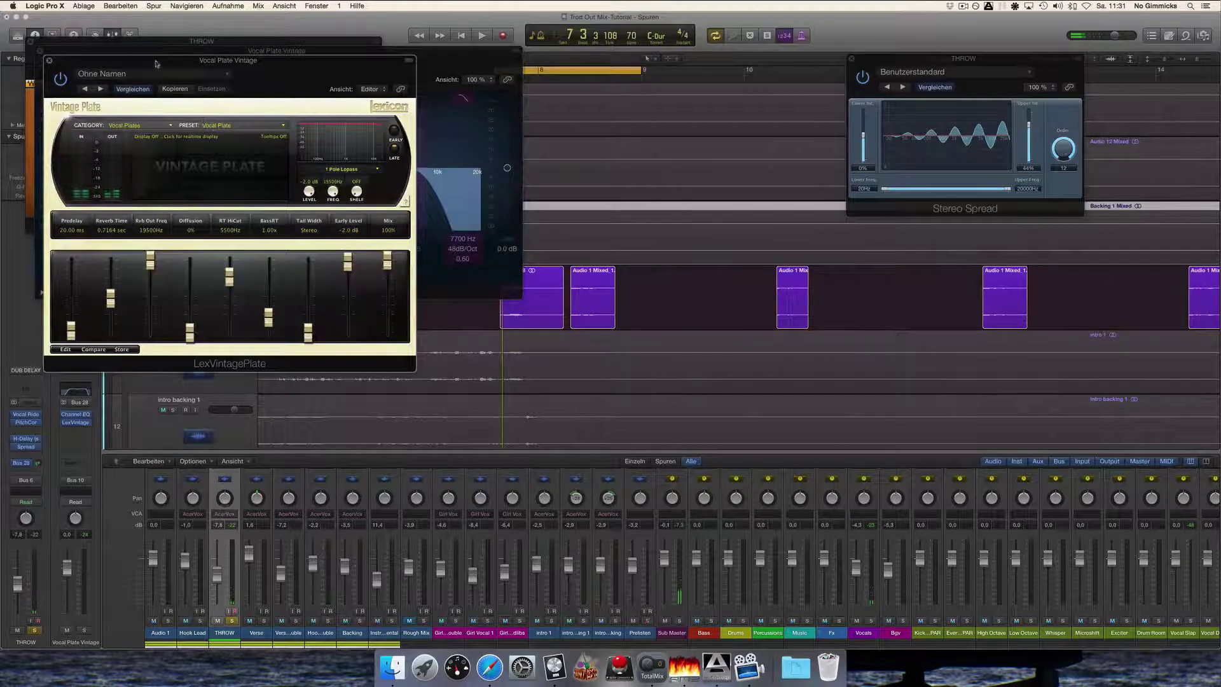
{"action": "left_click_drag", "start_coordinate": [151, 75], "coordinate": [668, 65]}
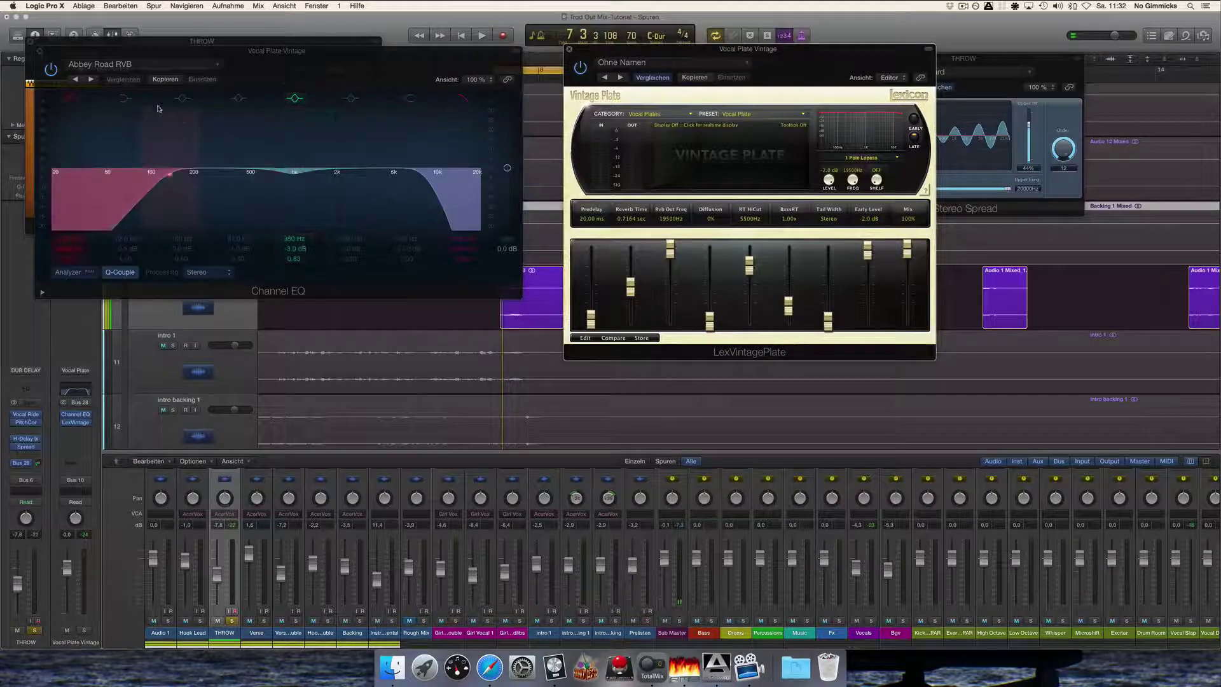
{"action": "left_click", "coordinate": [41, 52]}
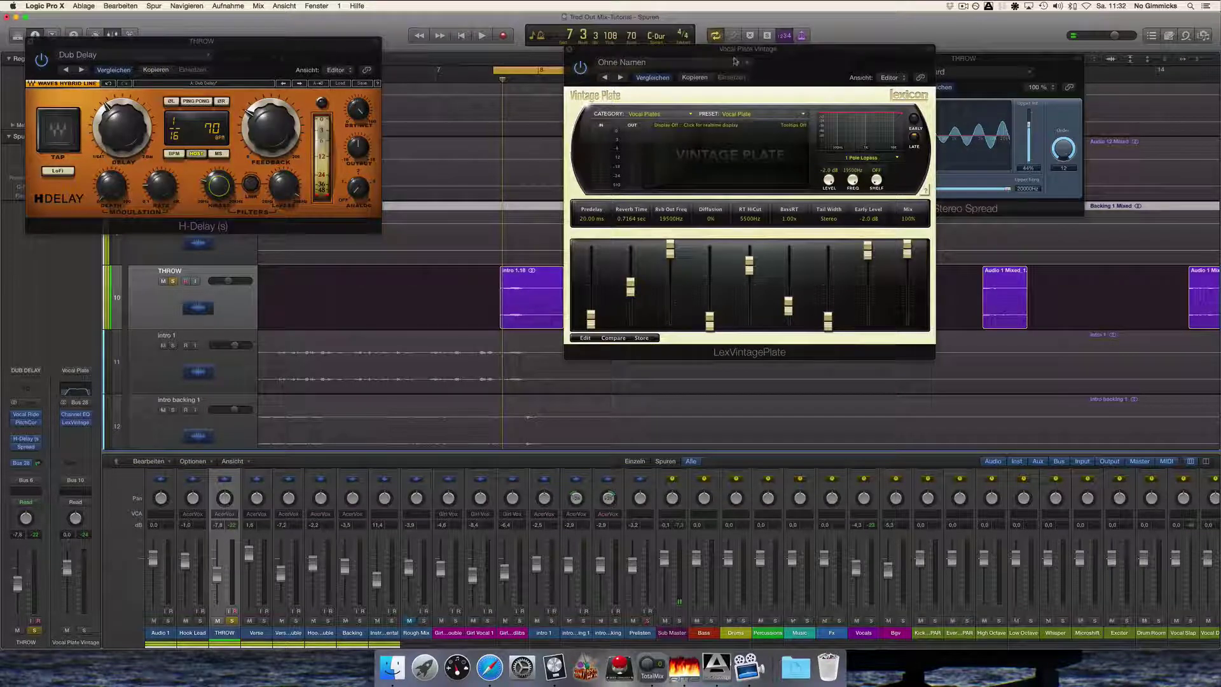
{"action": "left_click", "coordinate": [570, 52]}
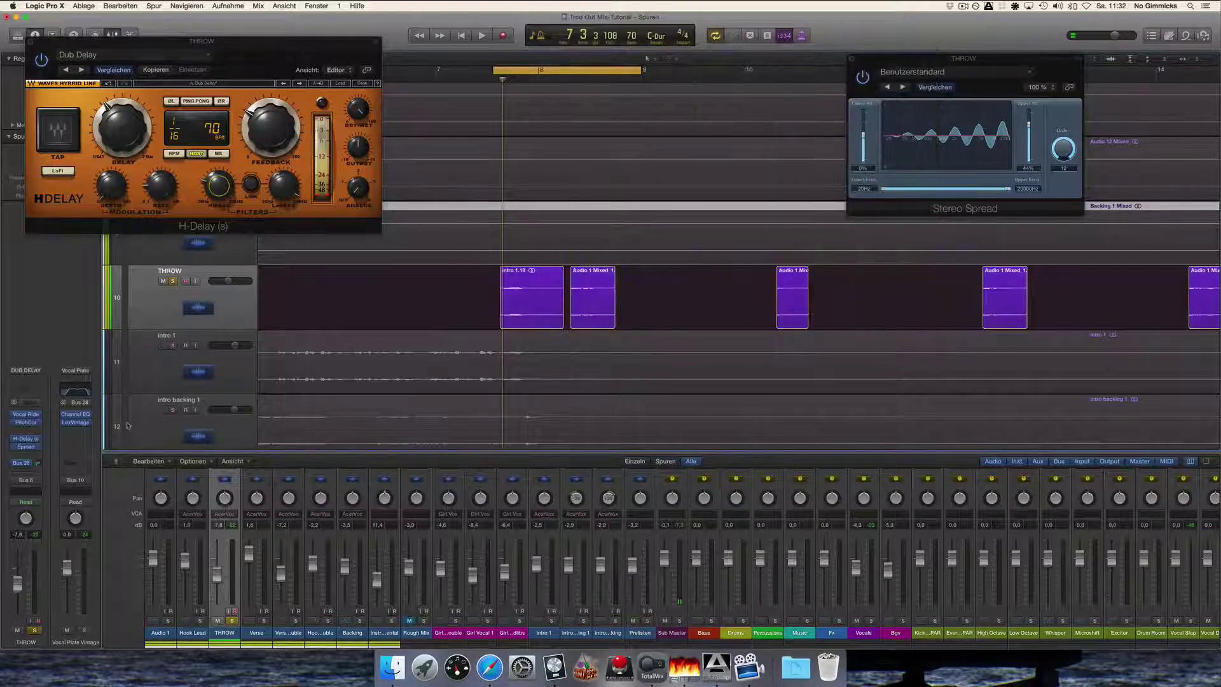
Unsolo the THROW track, turn the cycle off and play the full mix from bar 6, following the throws.
{"action": "left_click", "coordinate": [173, 281]}
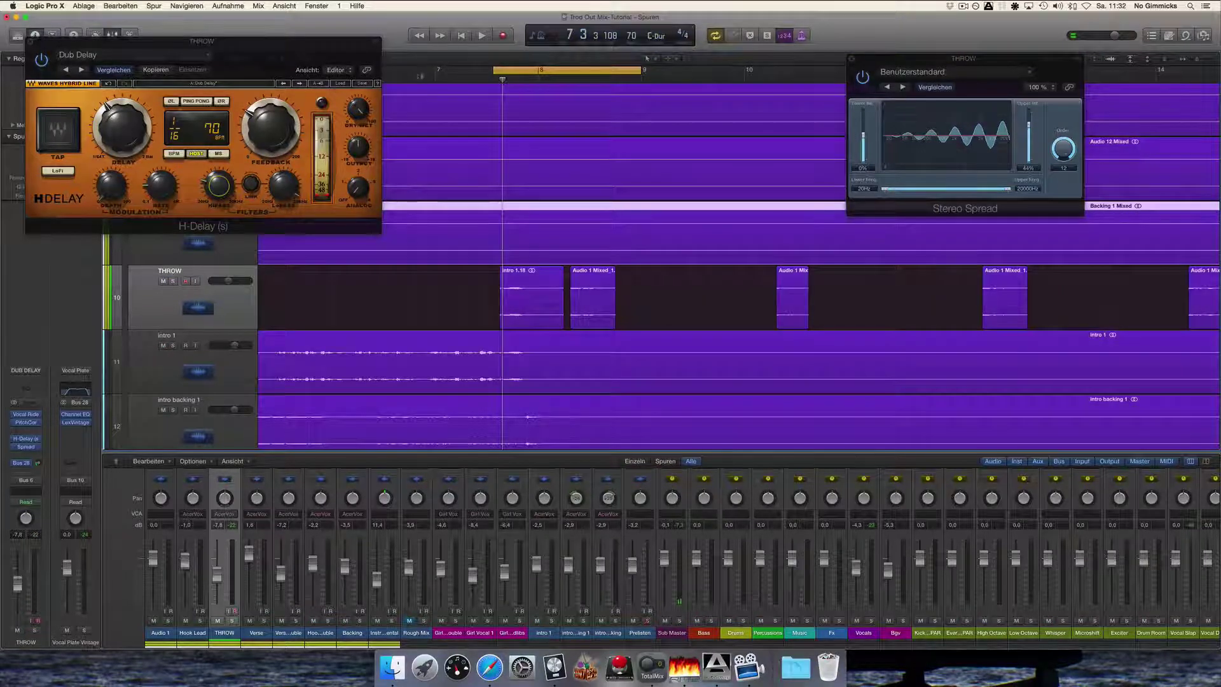
{"action": "left_click", "coordinate": [396, 76]}
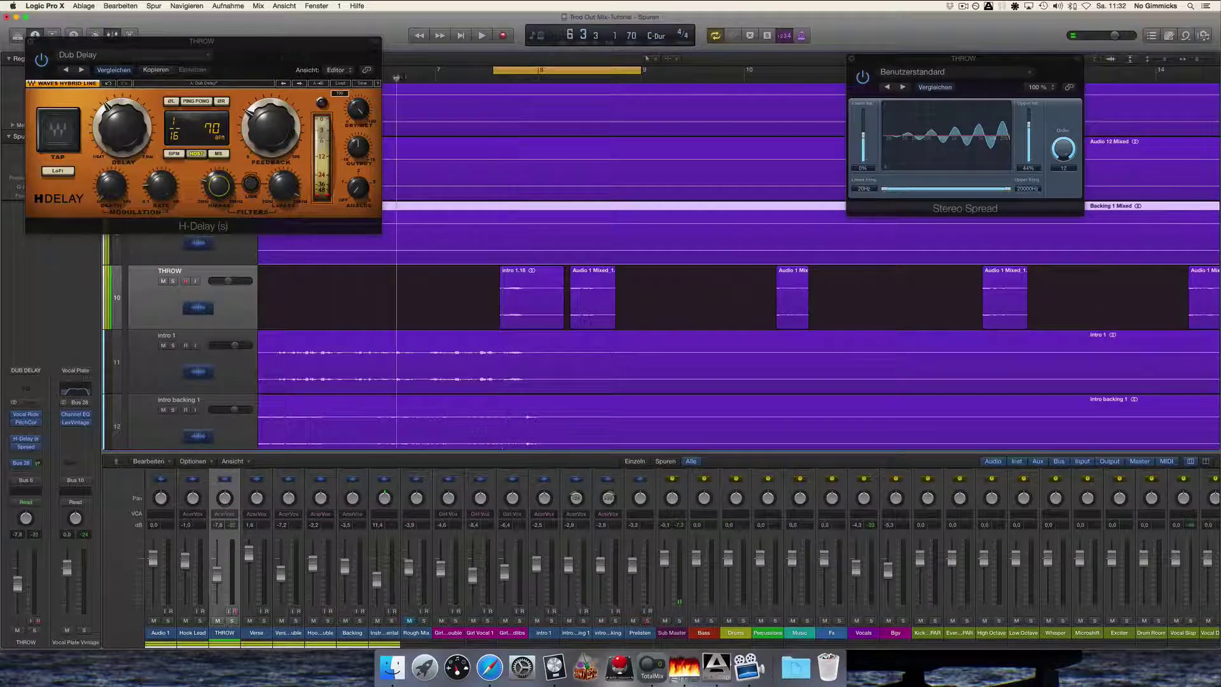
{"action": "left_click", "coordinate": [560, 71]}
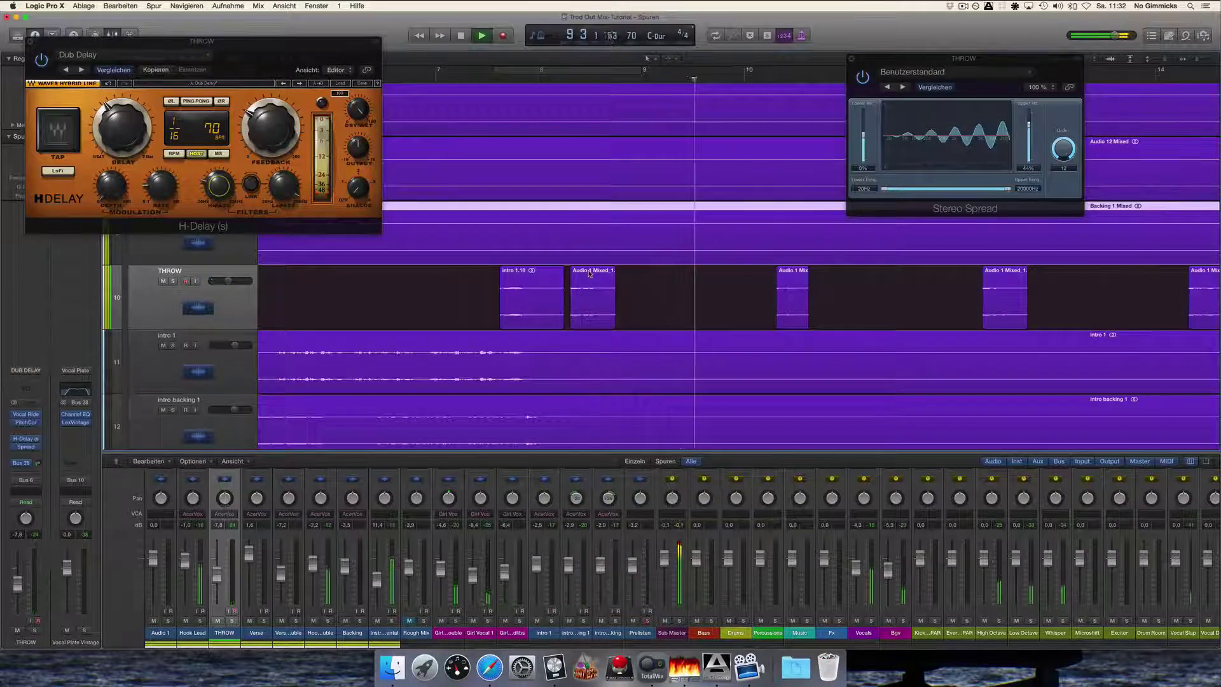
{"action": "scroll", "coordinate": [588, 274], "scroll_direction": "right", "scroll_amount": 5}
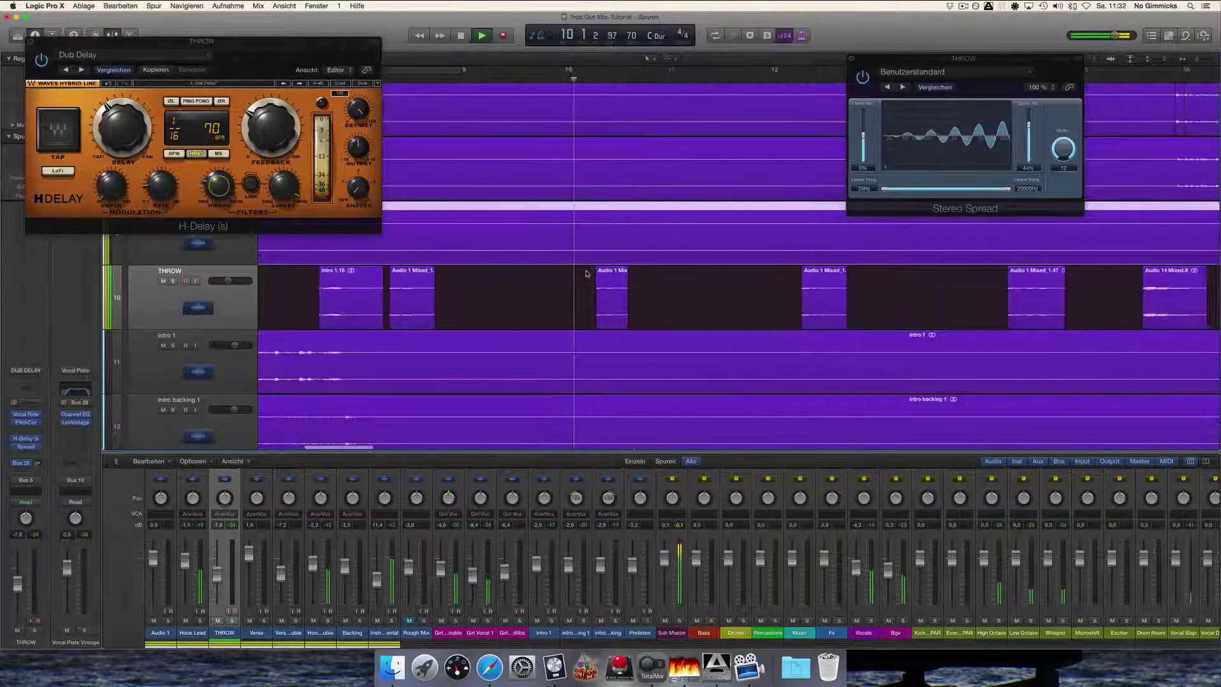
{"action": "scroll", "coordinate": [587, 274], "scroll_direction": "right", "scroll_amount": 2}
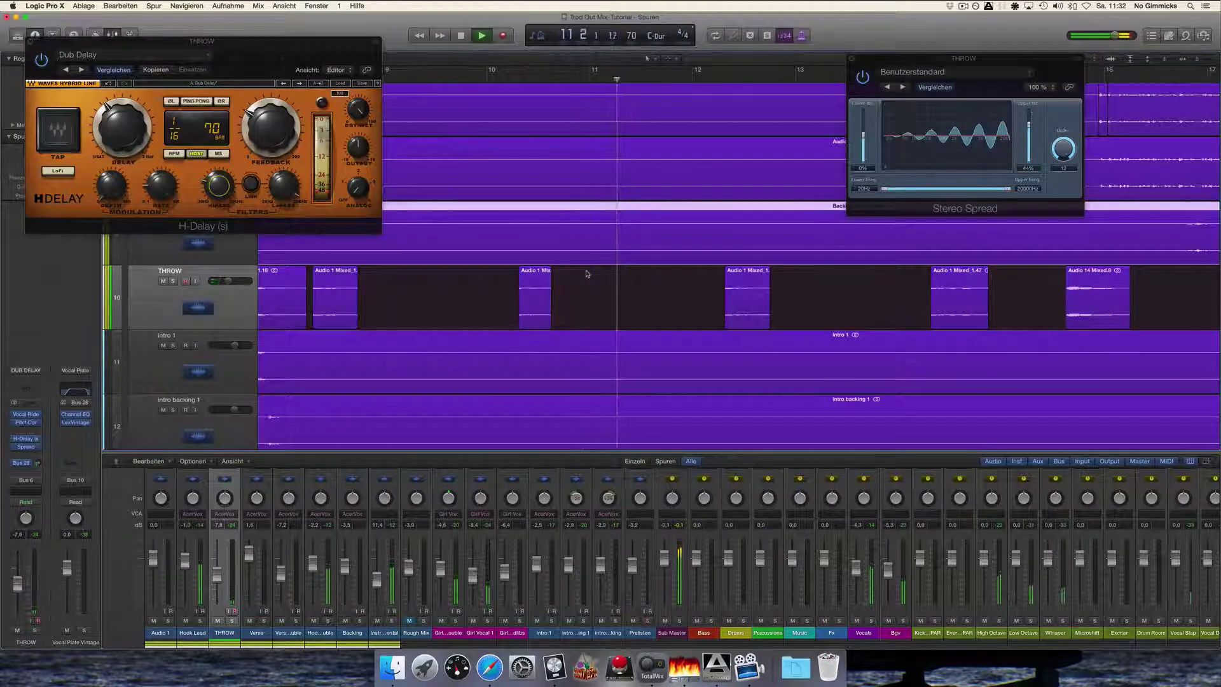
{"action": "scroll", "coordinate": [785, 114], "scroll_direction": "right", "scroll_amount": 5}
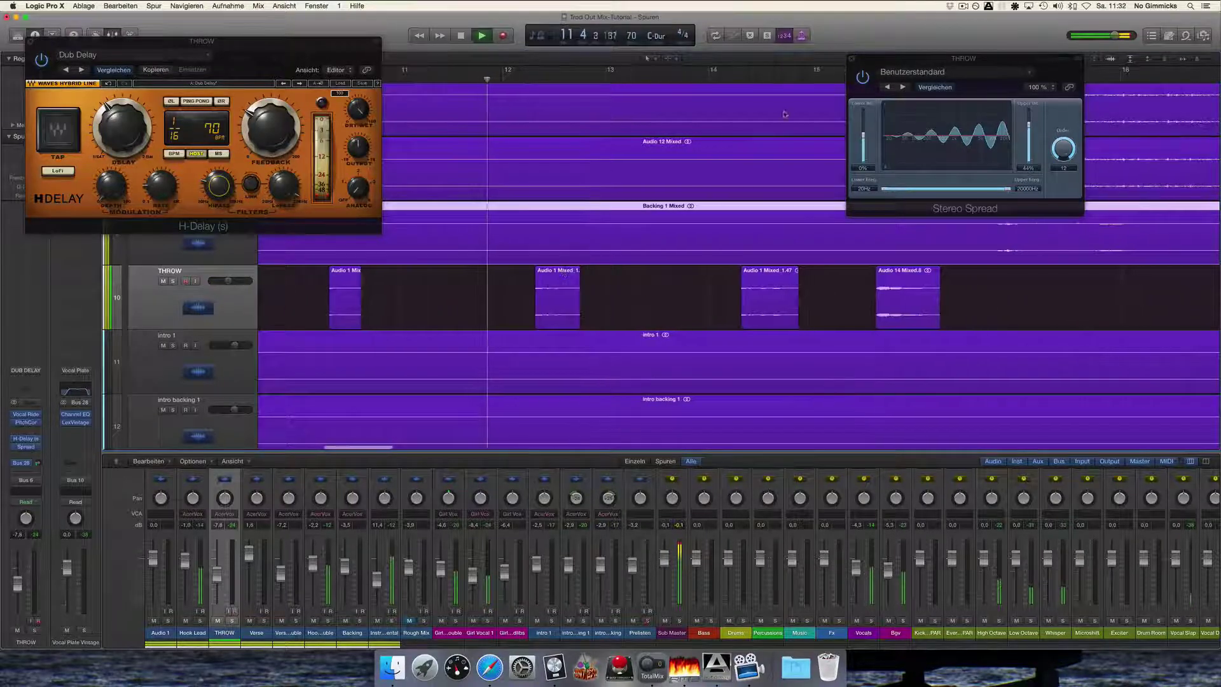
Reopen the LexVintagePlate, arrange it and the Stereo Spread clear of the throw regions, and stop playback past bar 16.
{"action": "scroll", "coordinate": [785, 115], "scroll_direction": "down", "scroll_amount": 2}
{"action": "left_click_drag", "start_coordinate": [909, 62], "coordinate": [114, 253]}
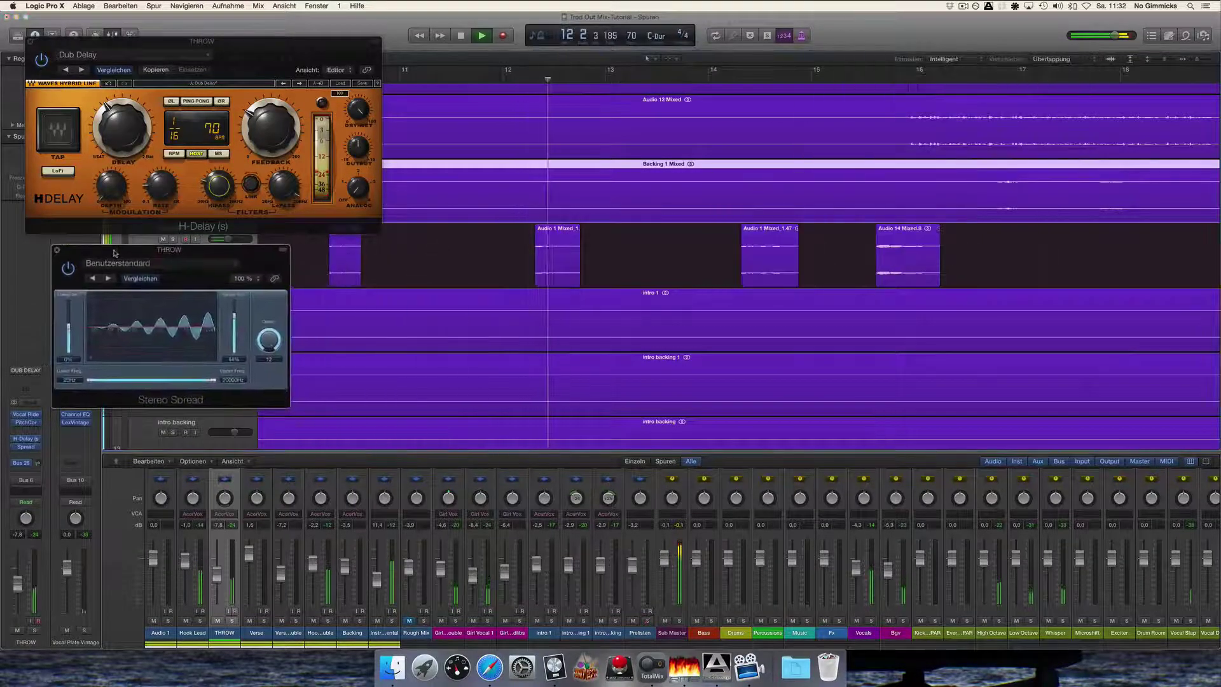
{"action": "left_click", "coordinate": [75, 422]}
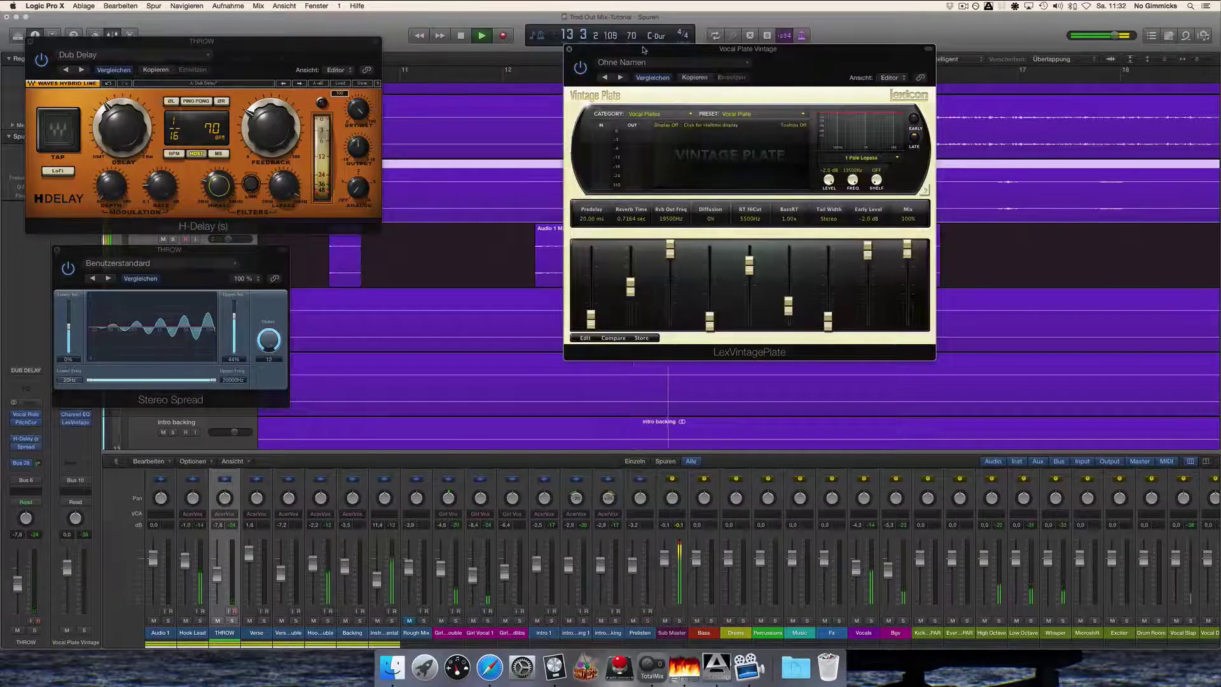
{"action": "left_click_drag", "start_coordinate": [644, 49], "coordinate": [930, 46]}
{"action": "scroll", "coordinate": [794, 316], "scroll_direction": "right", "scroll_amount": 3}
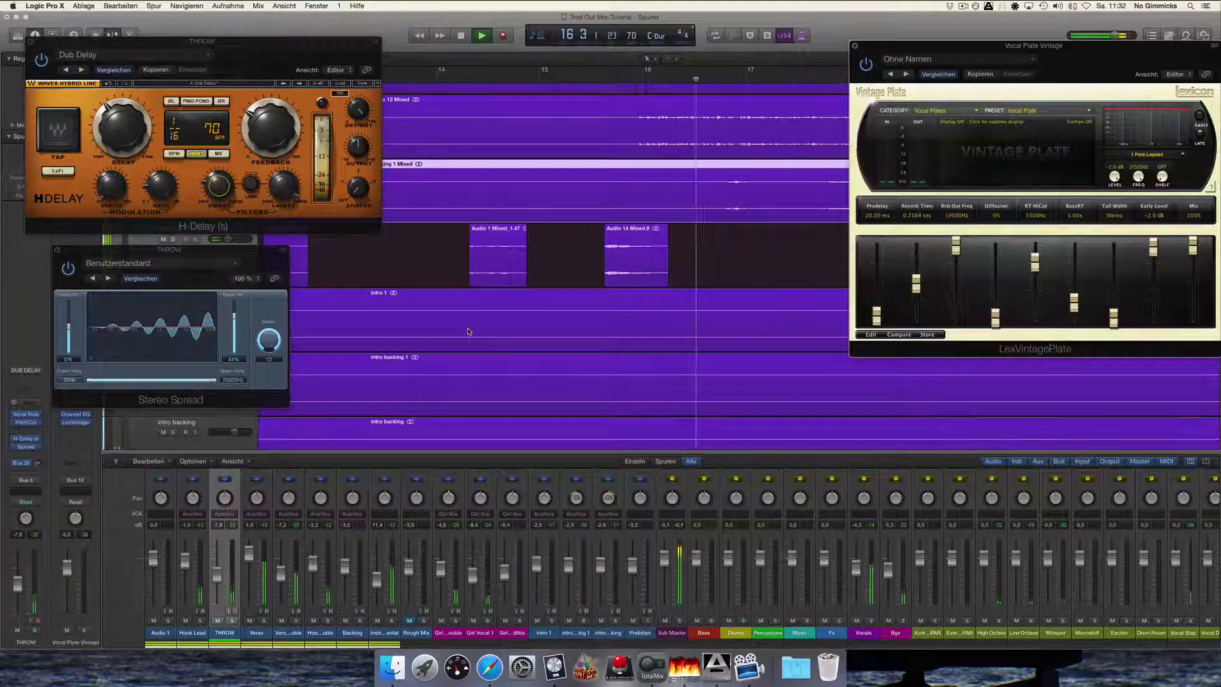
{"action": "key", "text": "space"}
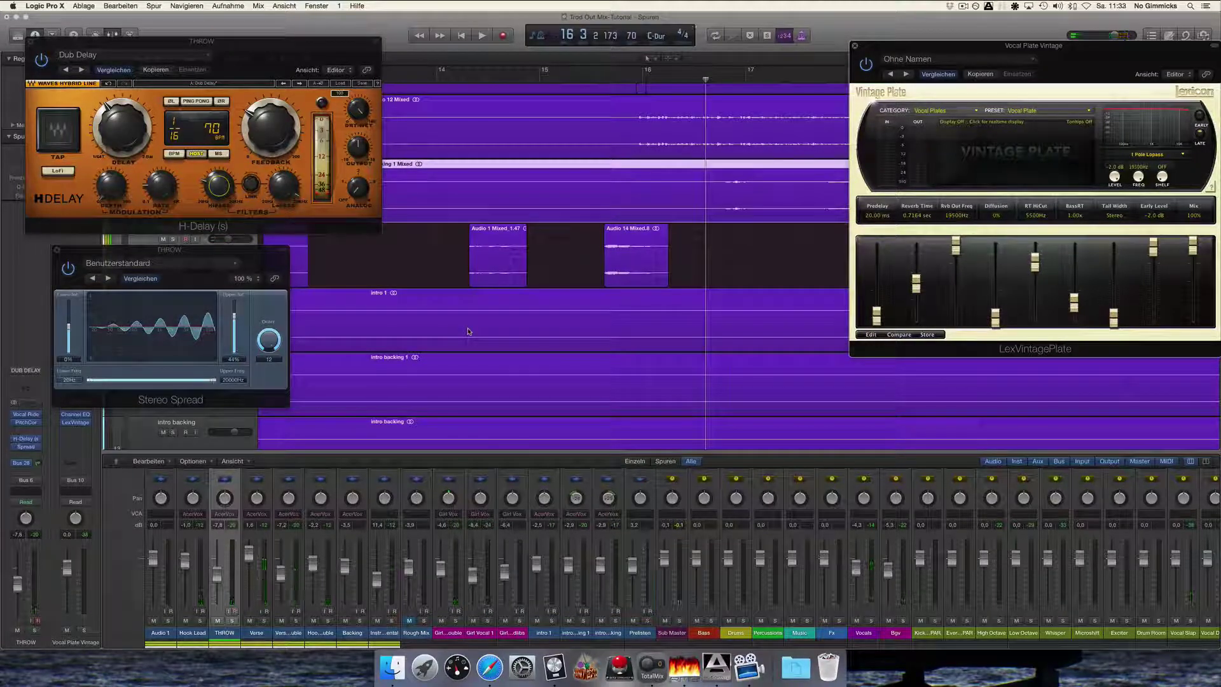